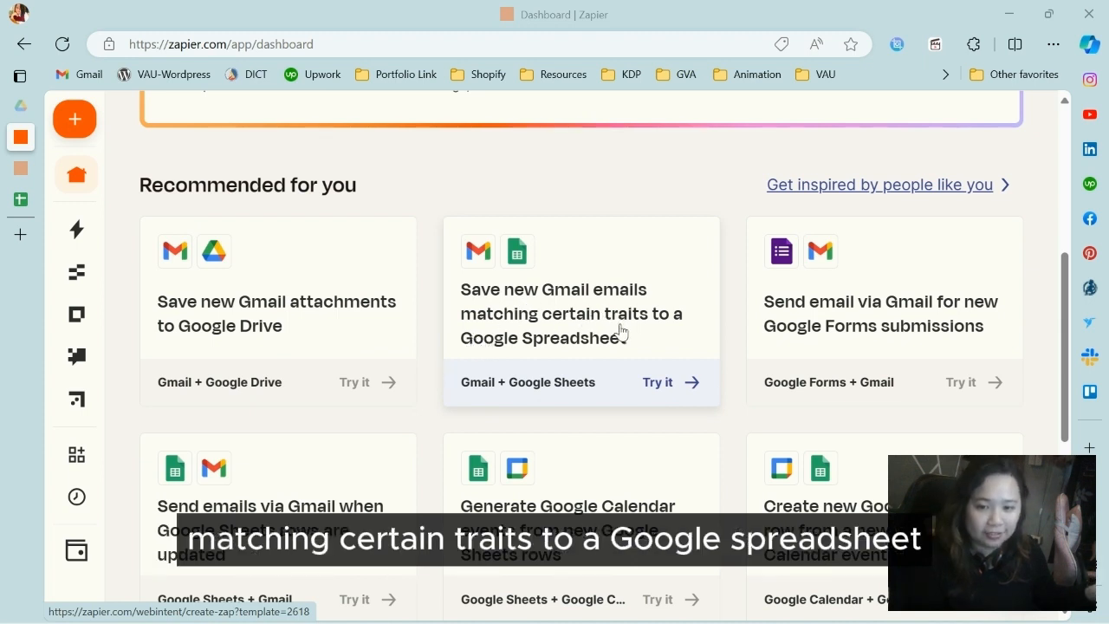
# Step: Create a Zap from the template saving matching Gmail emails to a Google Spreadsheet and connect the personal Gmail account to its trigger
pyautogui.click(647, 382)
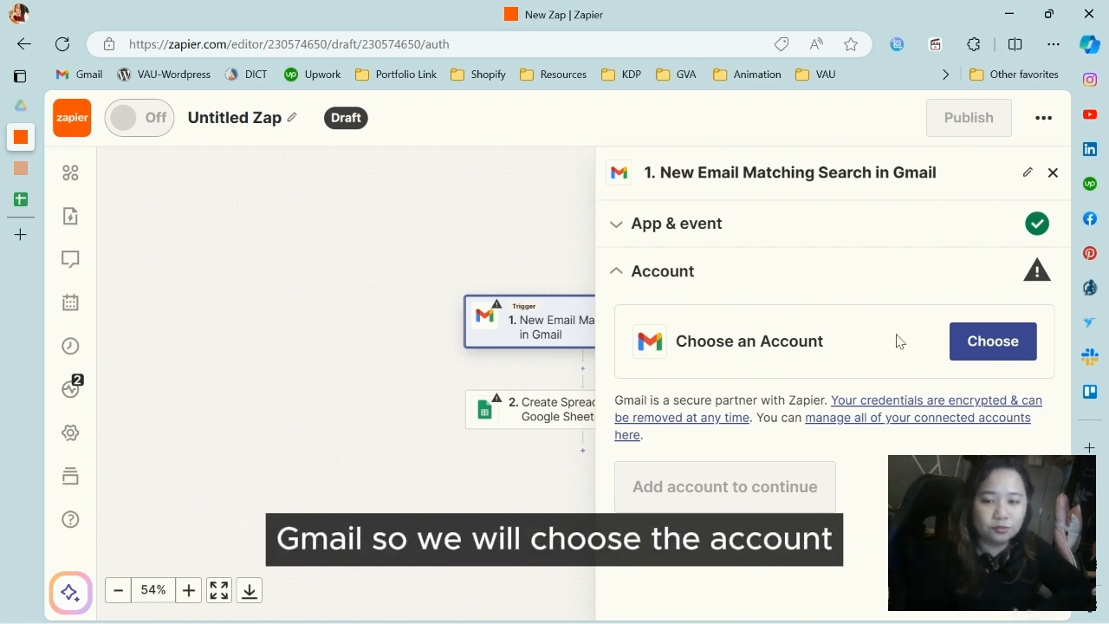
pyautogui.click(973, 357)
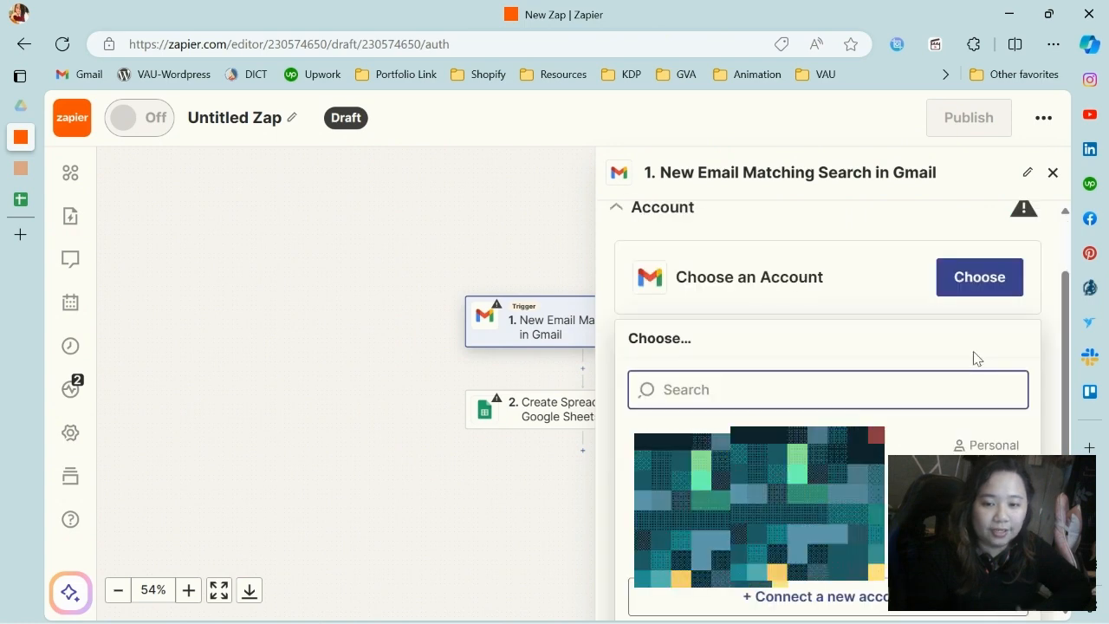
pyautogui.click(864, 523)
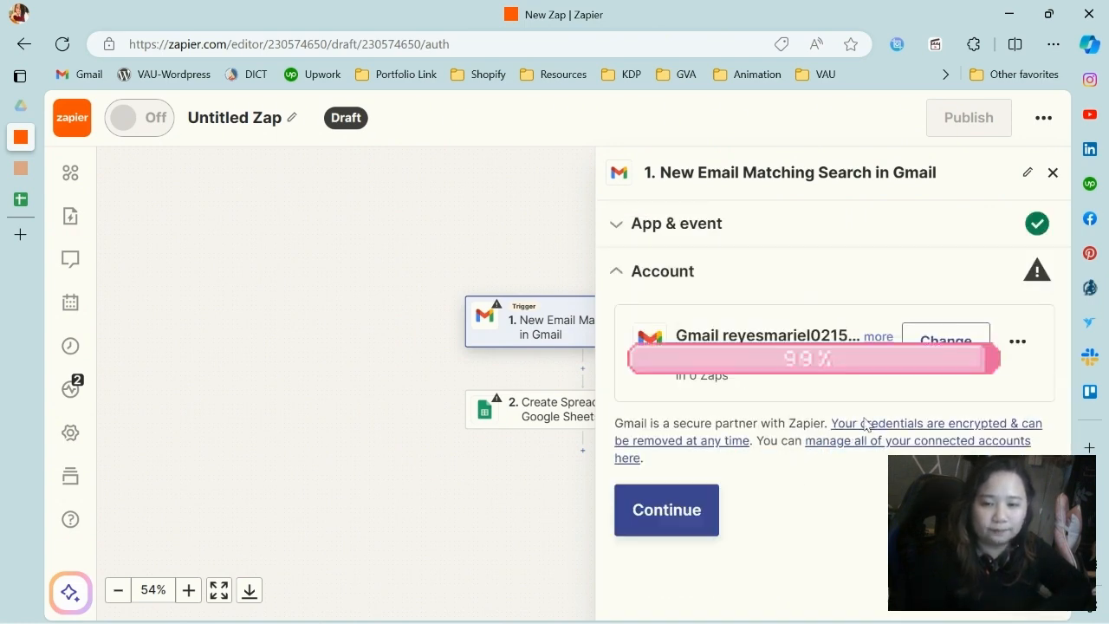
pyautogui.click(654, 518)
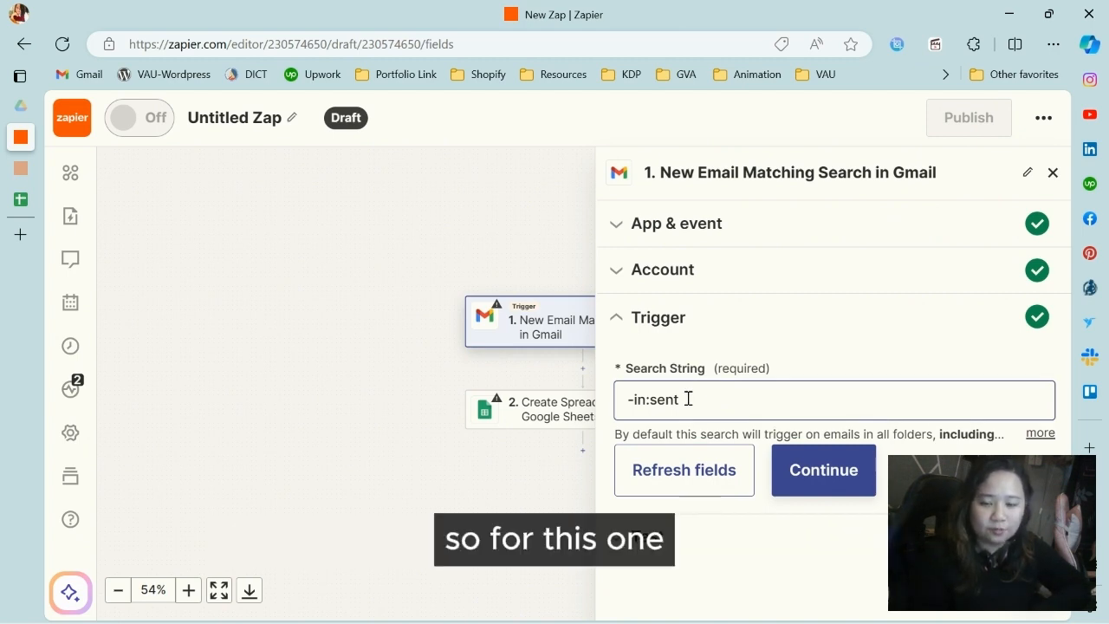
# Step: Set the Gmail trigger's search string to "-in:inbox, subject:Gcash Bills Payment" and continue to the trigger test
pyautogui.moveTo(684, 398); pyautogui.dragTo(654, 395)
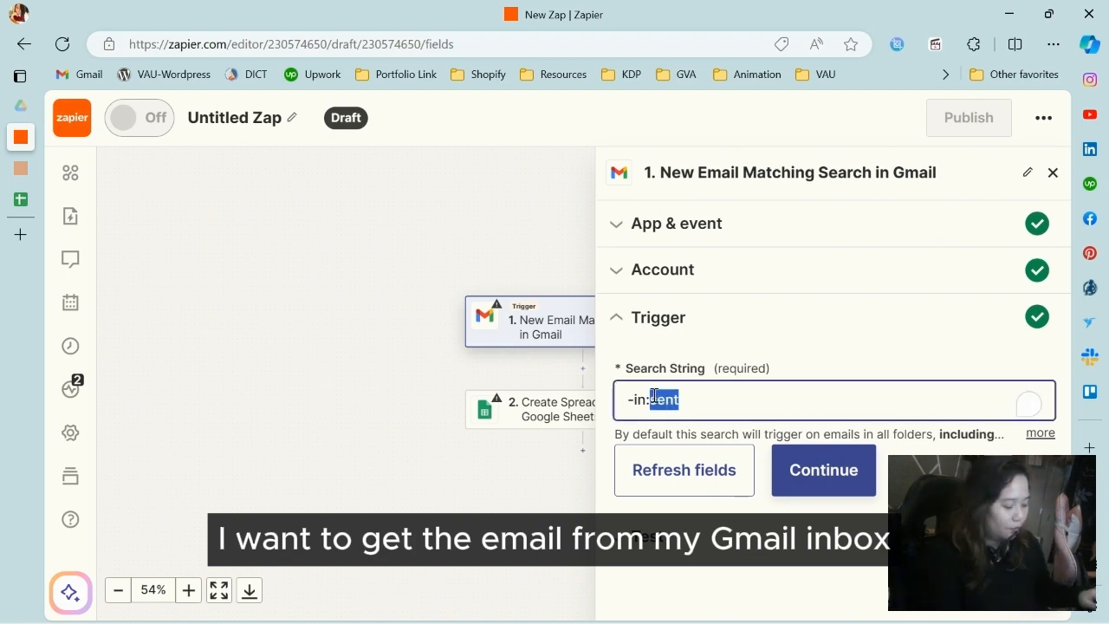
pyautogui.write('inbox')
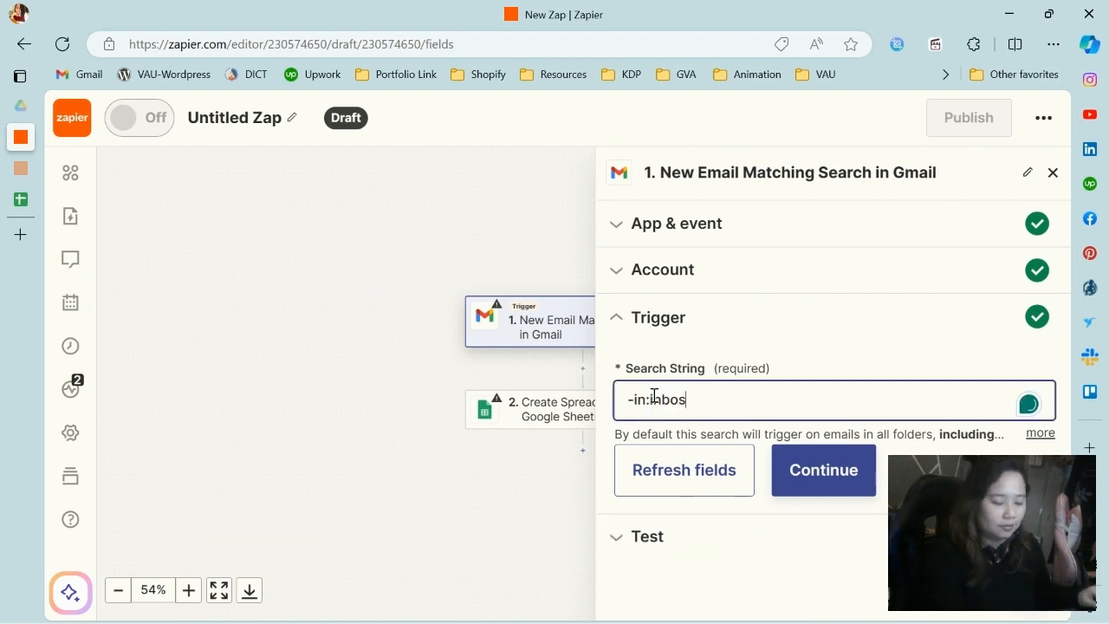
pyautogui.write(', ')
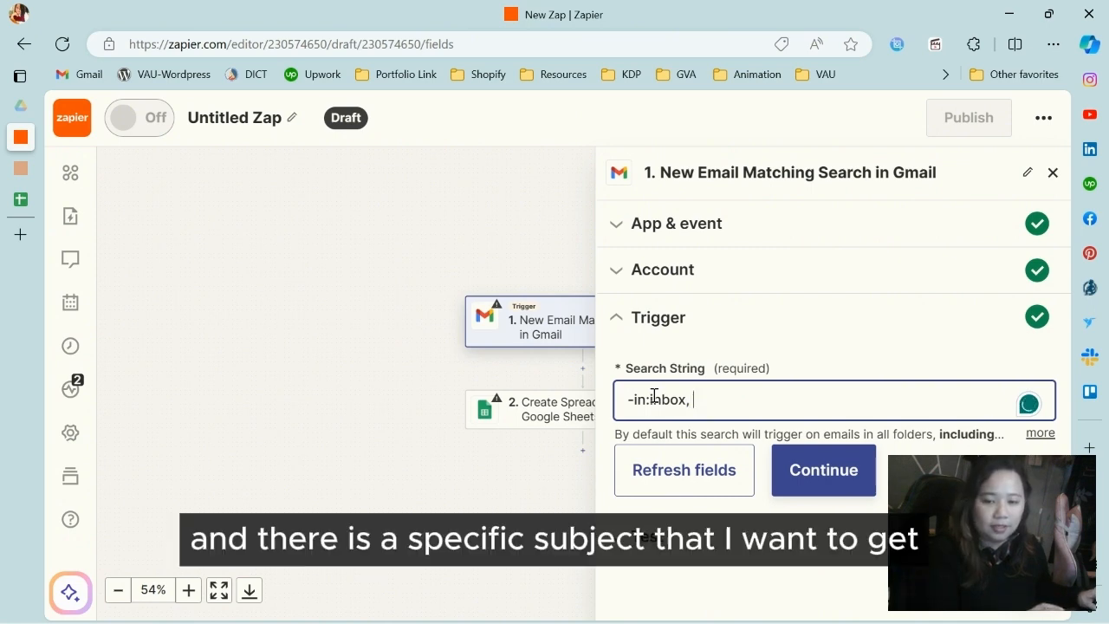
pyautogui.write('sub')
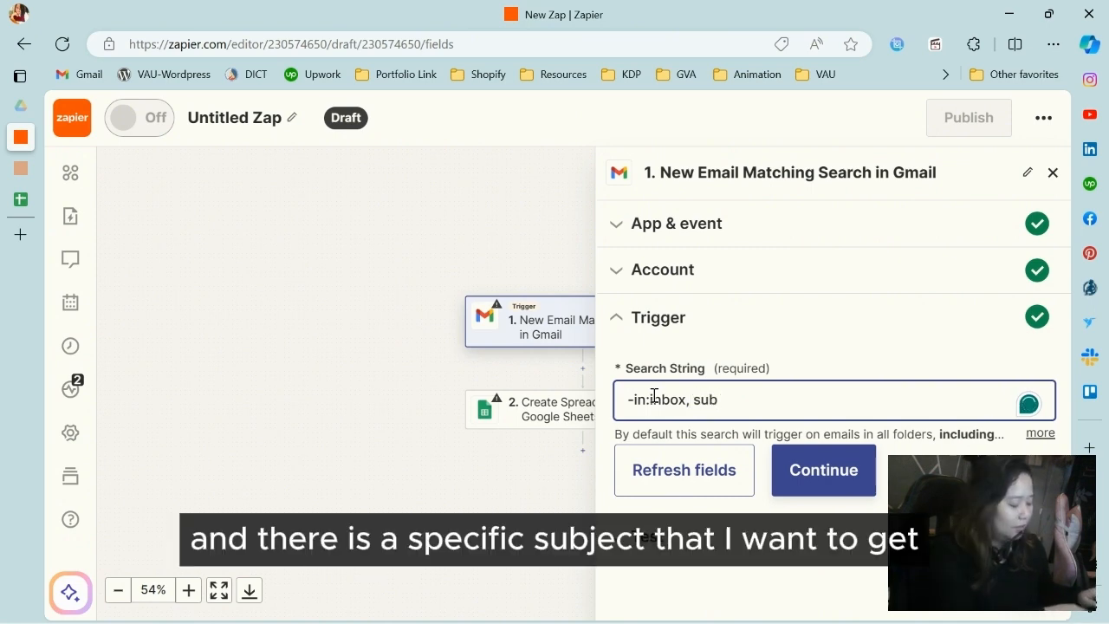
pyautogui.write('ject:')
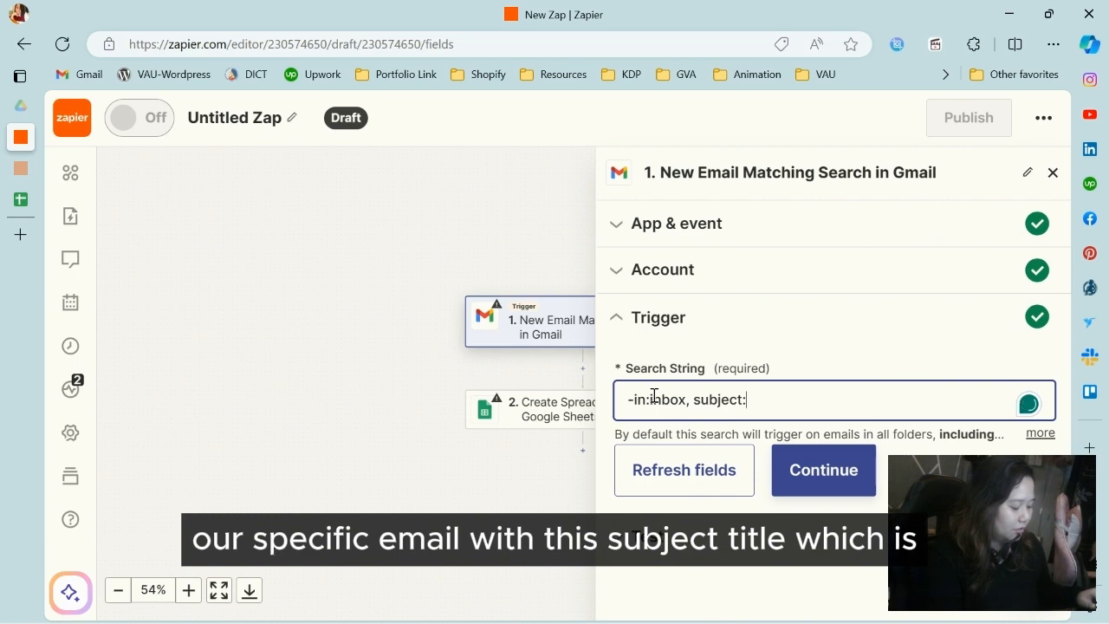
pyautogui.write('Gcash Bi')
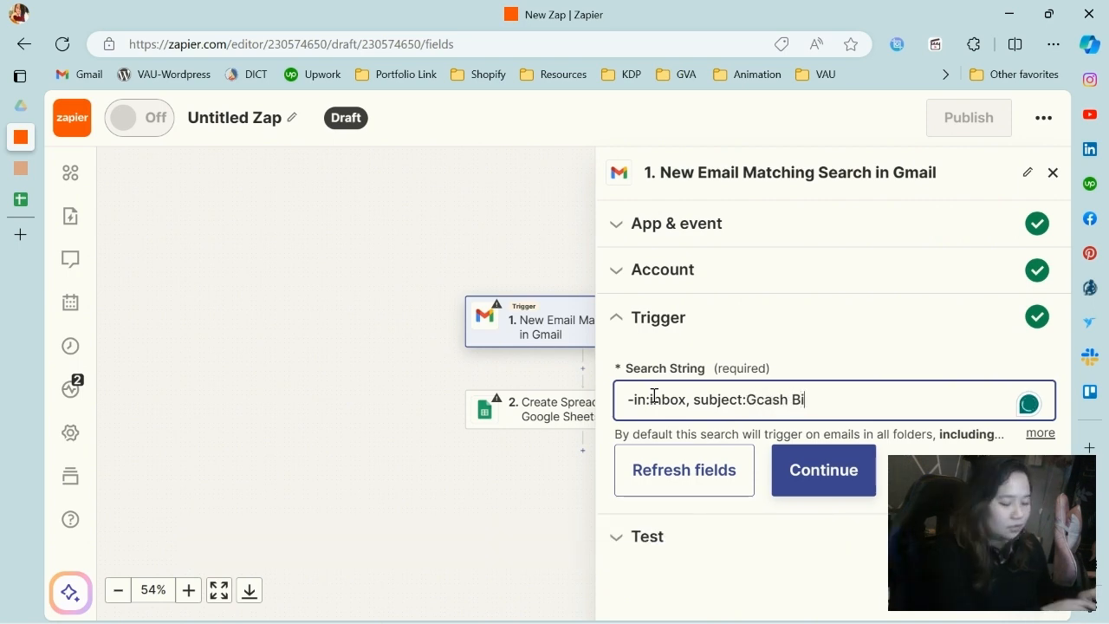
pyautogui.write('lls Pa')
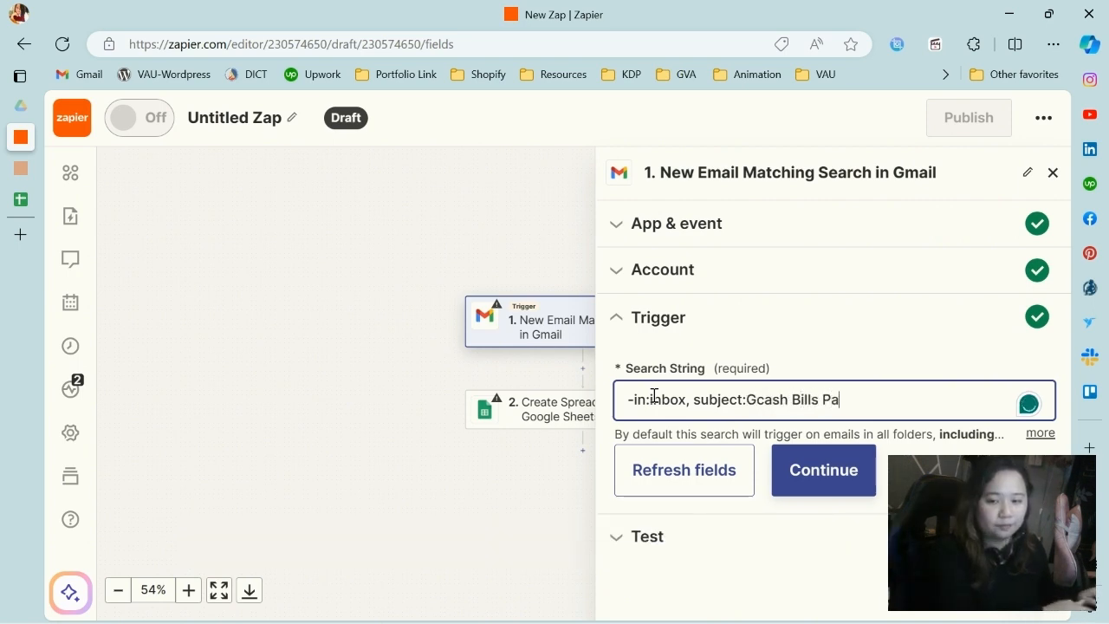
pyautogui.write('yment')
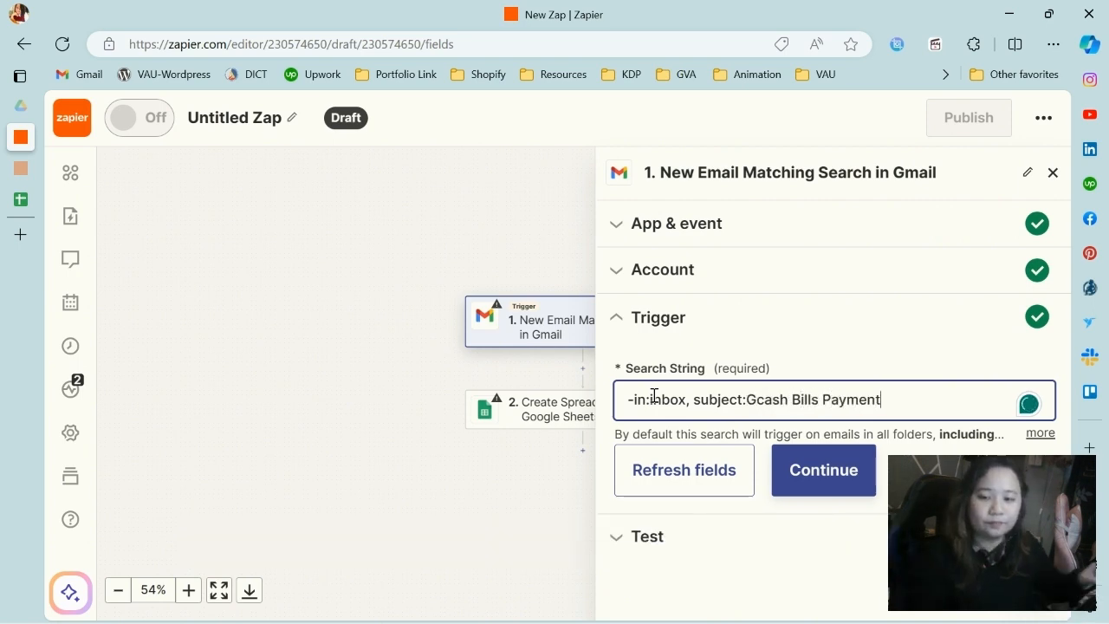
pyautogui.click(830, 481)
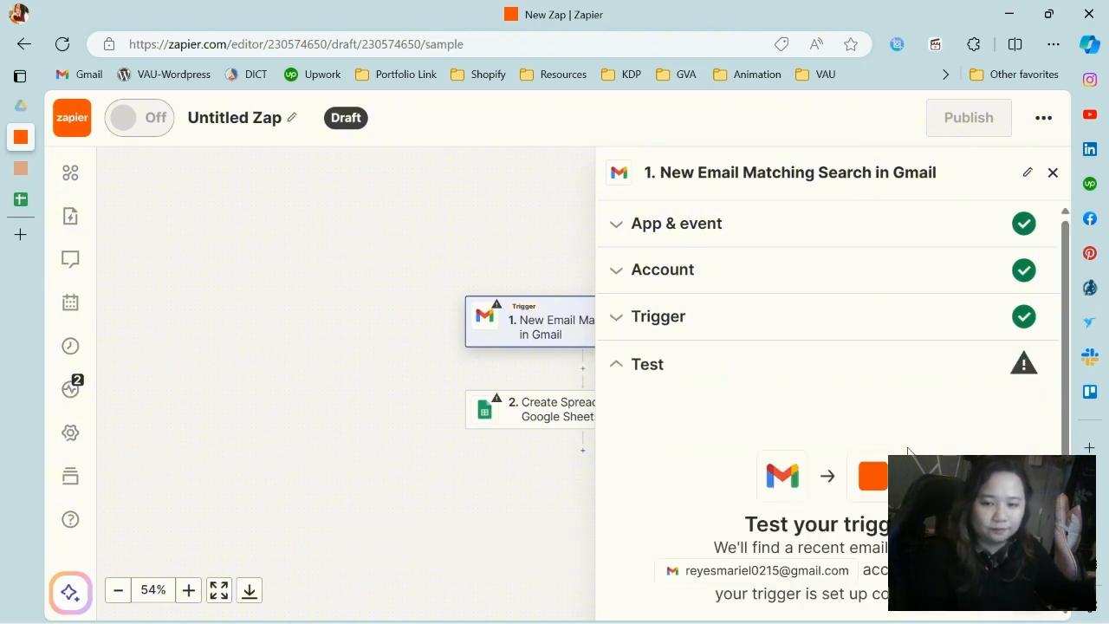
# Step: Test the Gmail trigger and continue with the Email C record as the sample
pyautogui.scroll(-2, 983, 419)
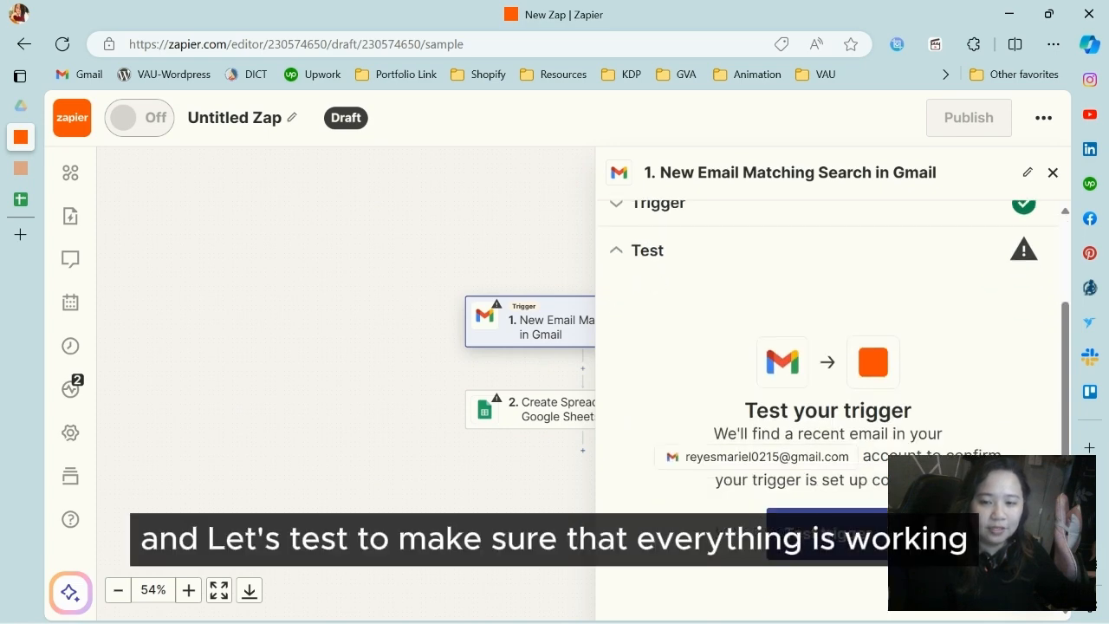
pyautogui.click(827, 535)
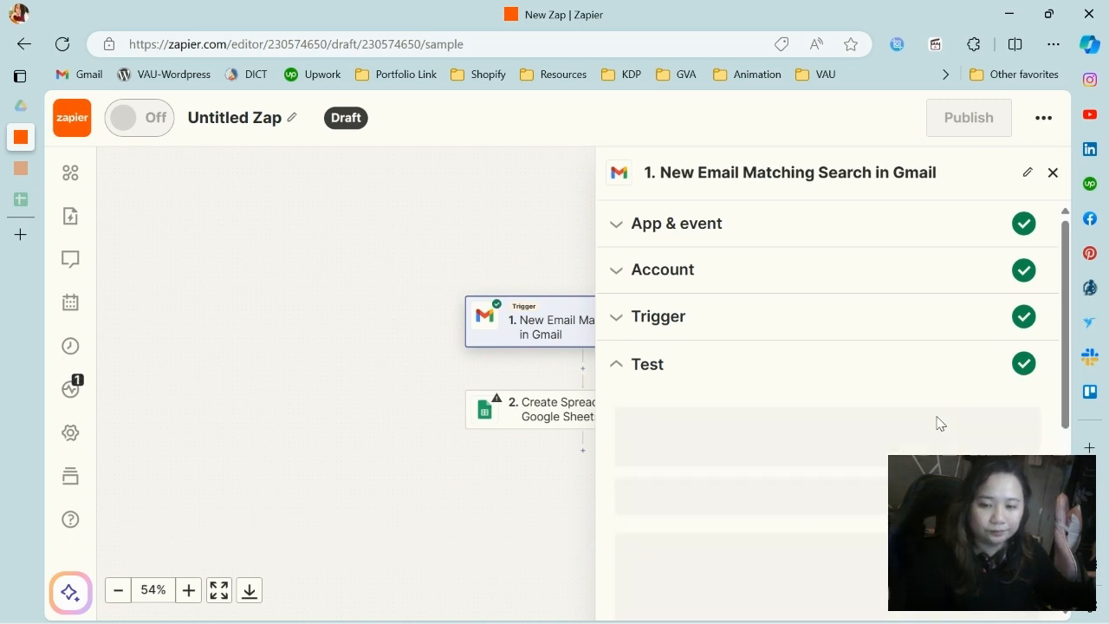
pyautogui.scroll(-5, 940, 423)
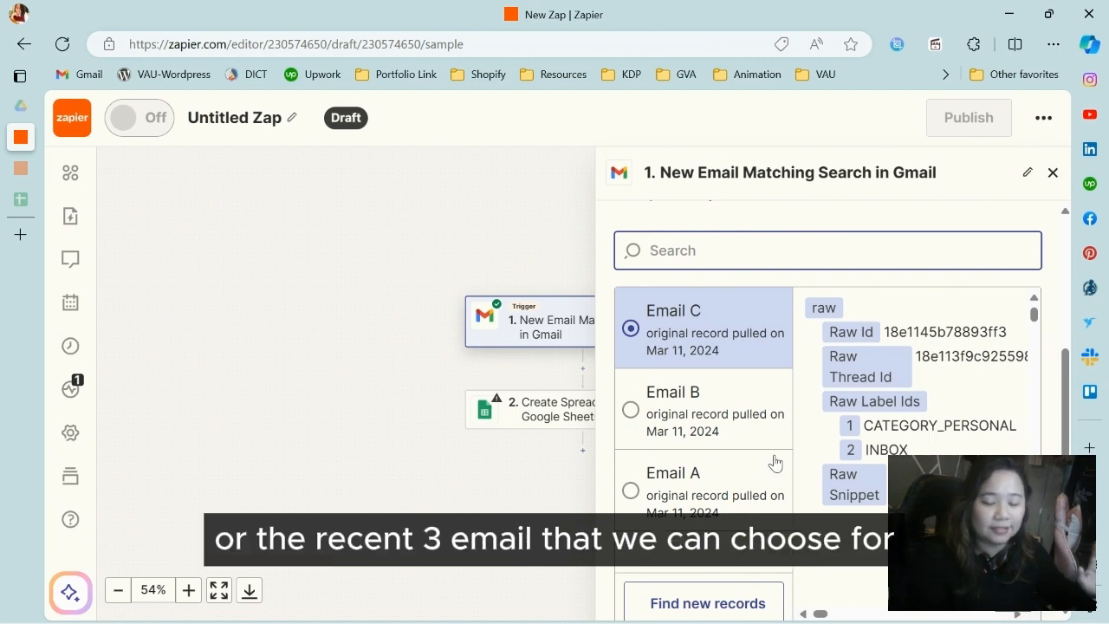
pyautogui.scroll(-3, 1054, 390)
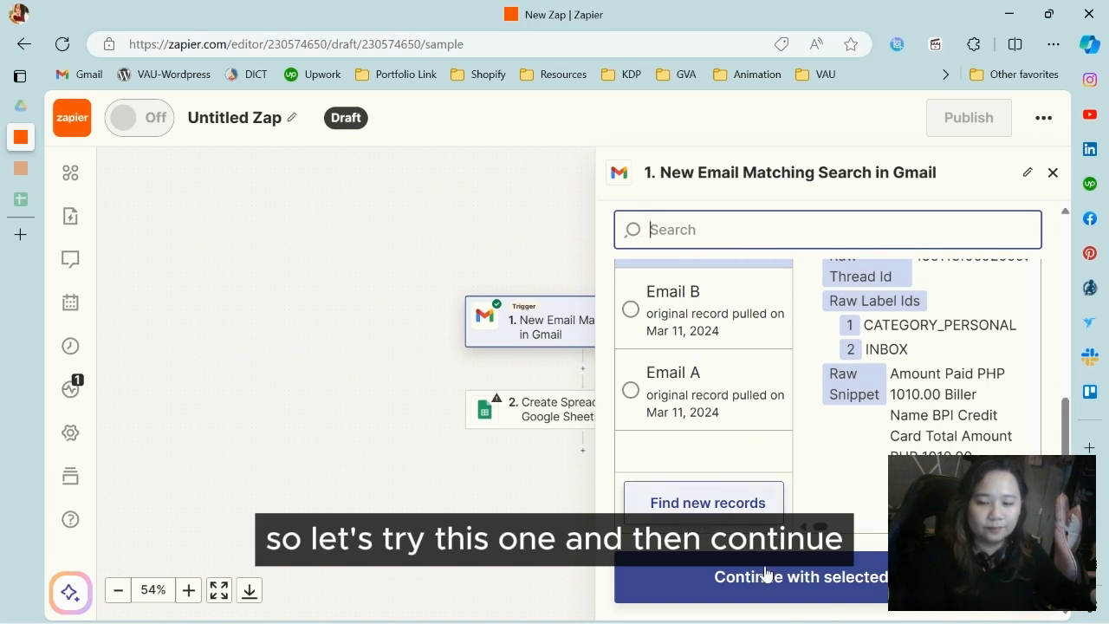
pyautogui.click(827, 580)
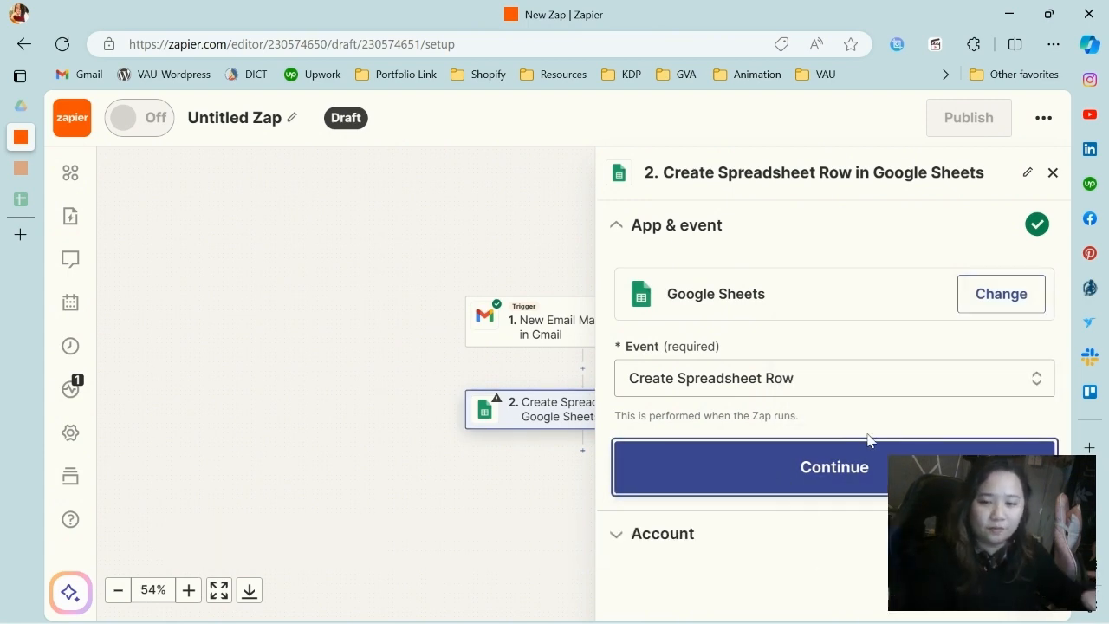
# Step: Keep the Create Spreadsheet Row event and connect the Google Sheets account to the action step
pyautogui.click(873, 478)
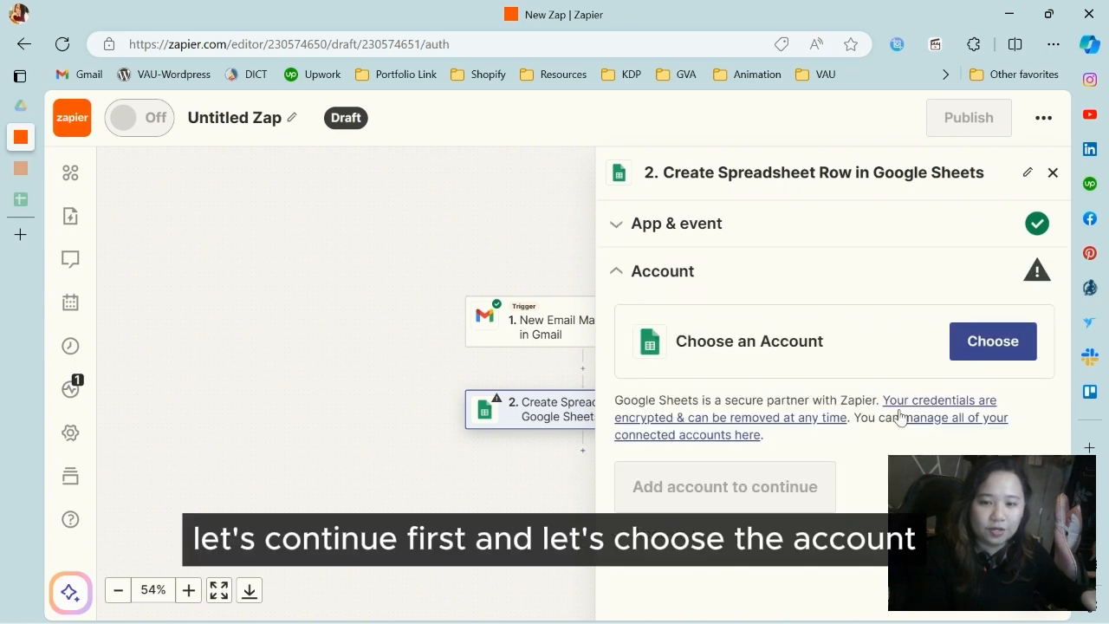
pyautogui.click(953, 349)
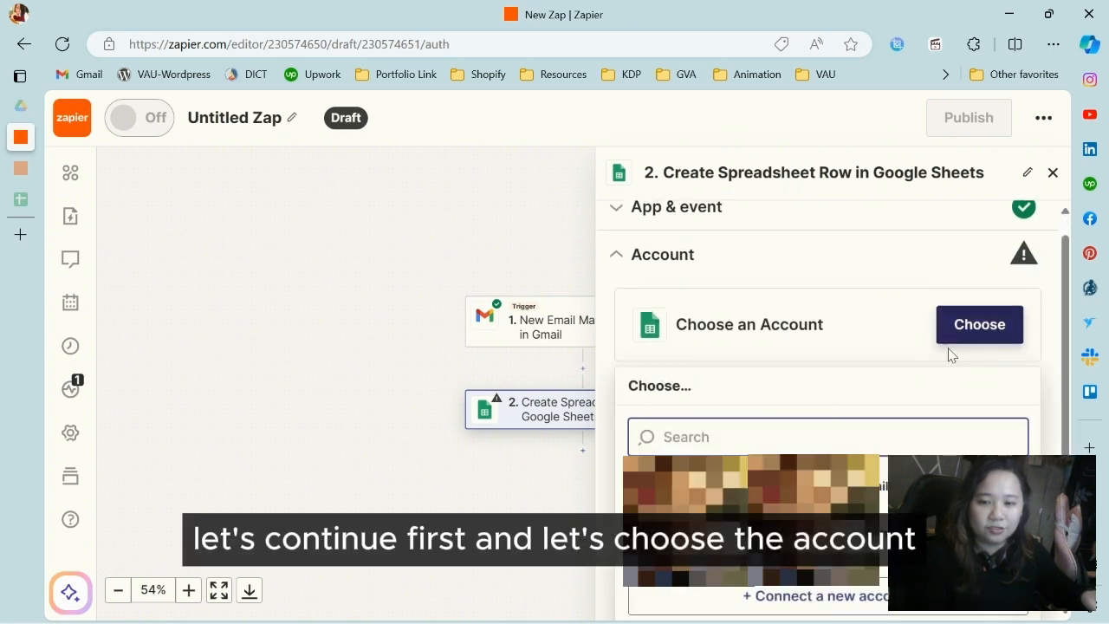
pyautogui.click(857, 556)
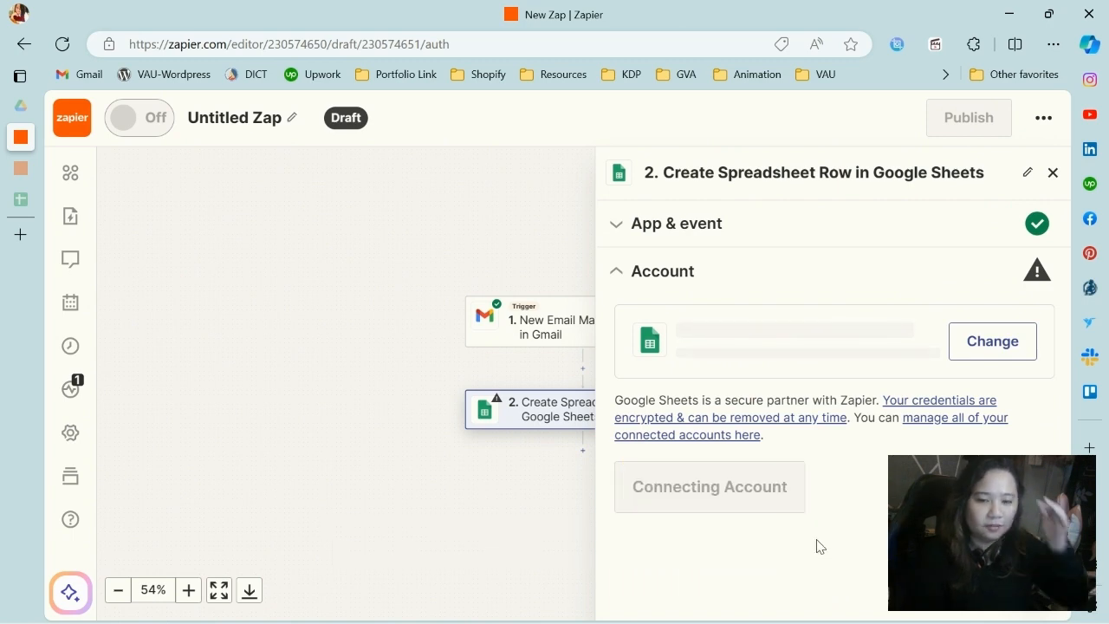
pyautogui.click(666, 509)
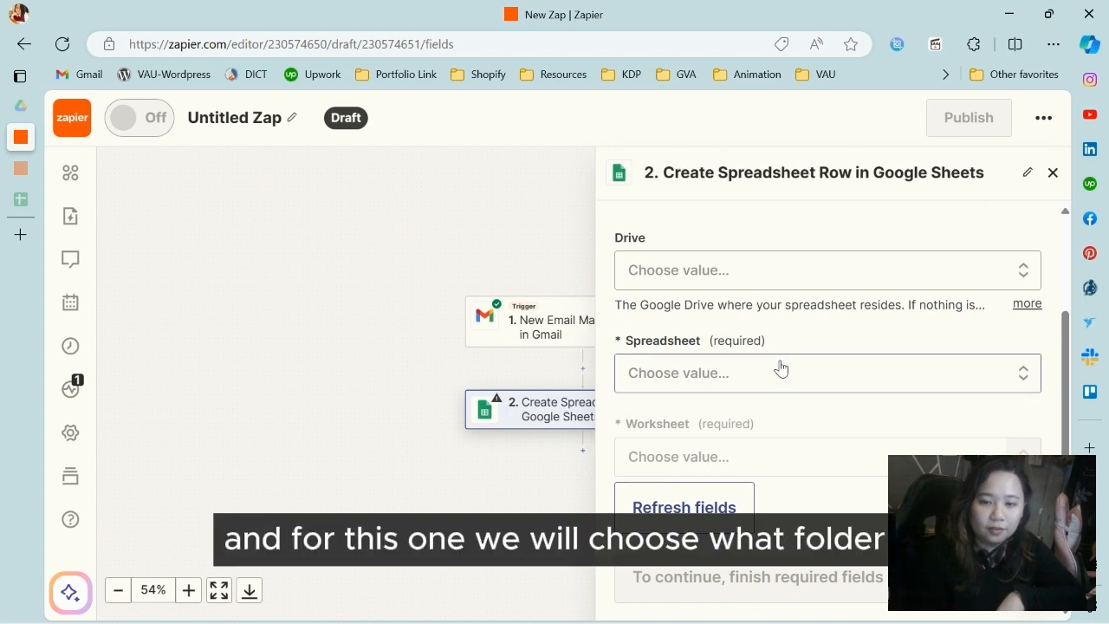
# Step: Set the action's drive to My Google Drive and its spreadsheet to Gcash Bills Payment Summary 2024
pyautogui.click(782, 276)
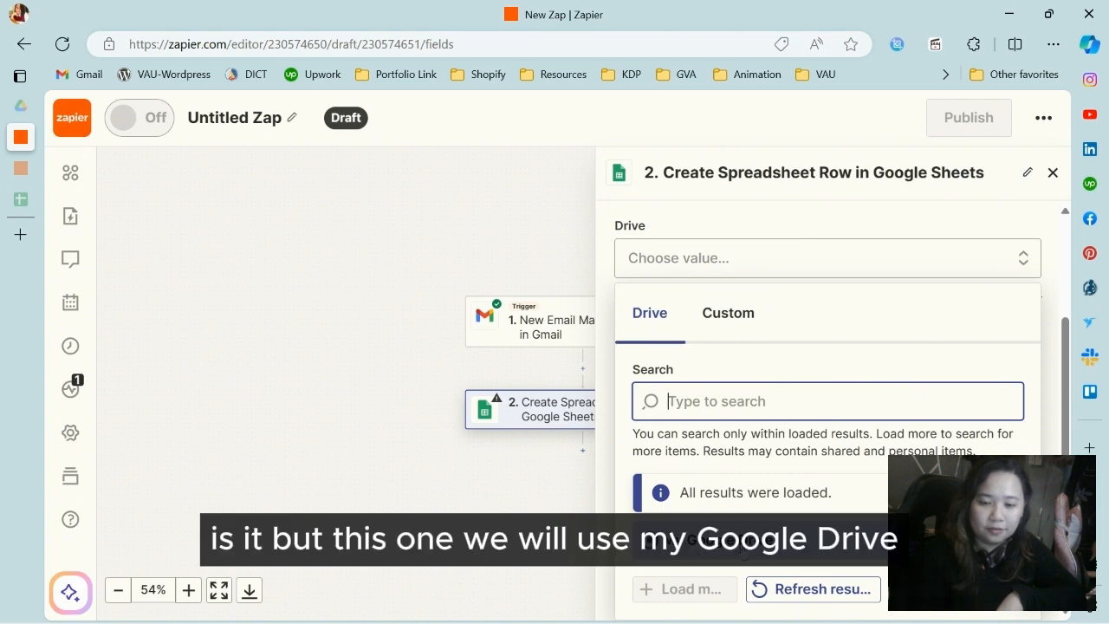
pyautogui.click(768, 549)
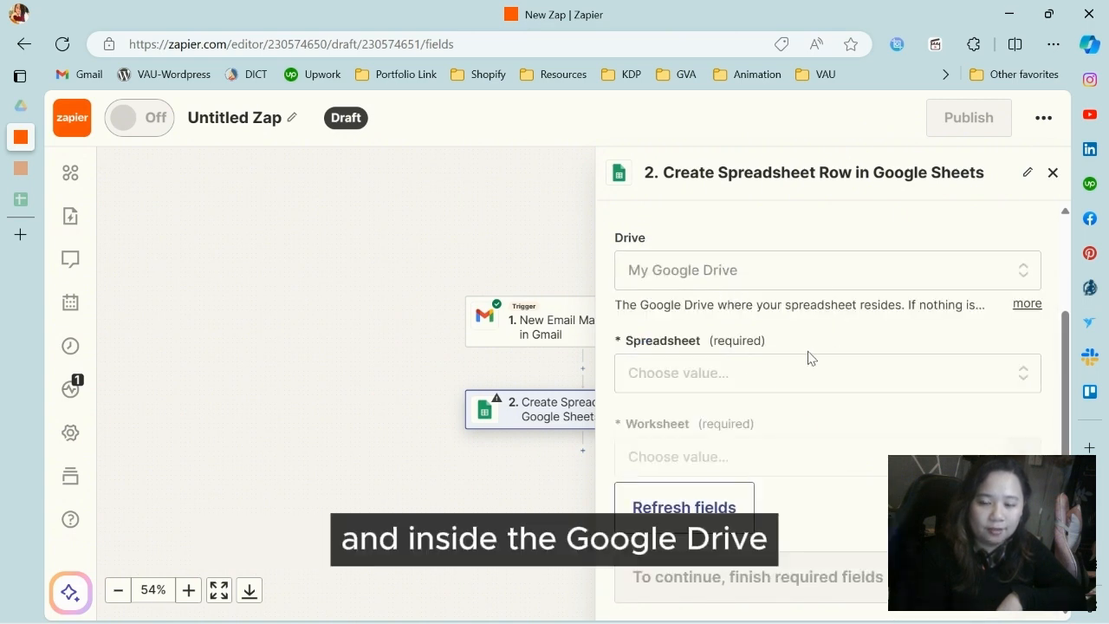
pyautogui.click(761, 375)
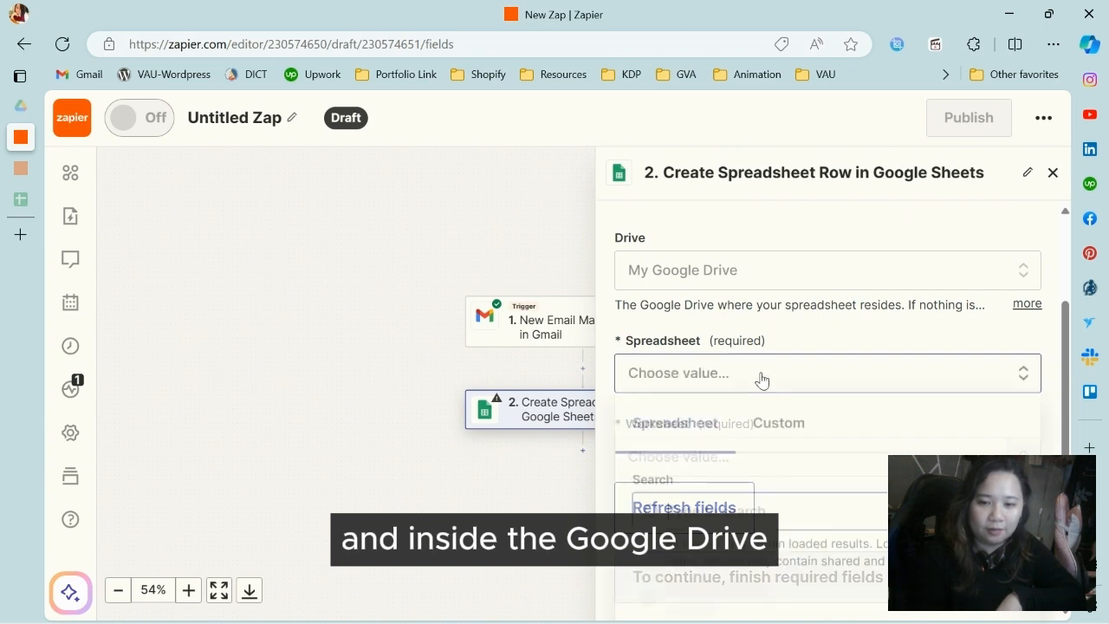
pyautogui.scroll(-1, 862, 406)
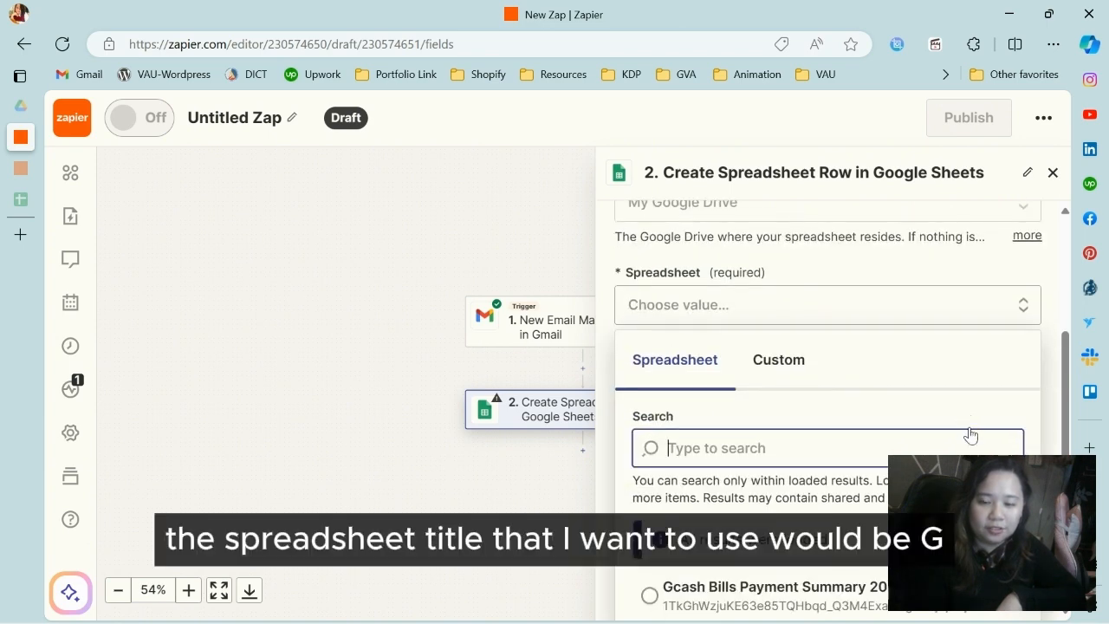
pyautogui.scroll(-1, 972, 457)
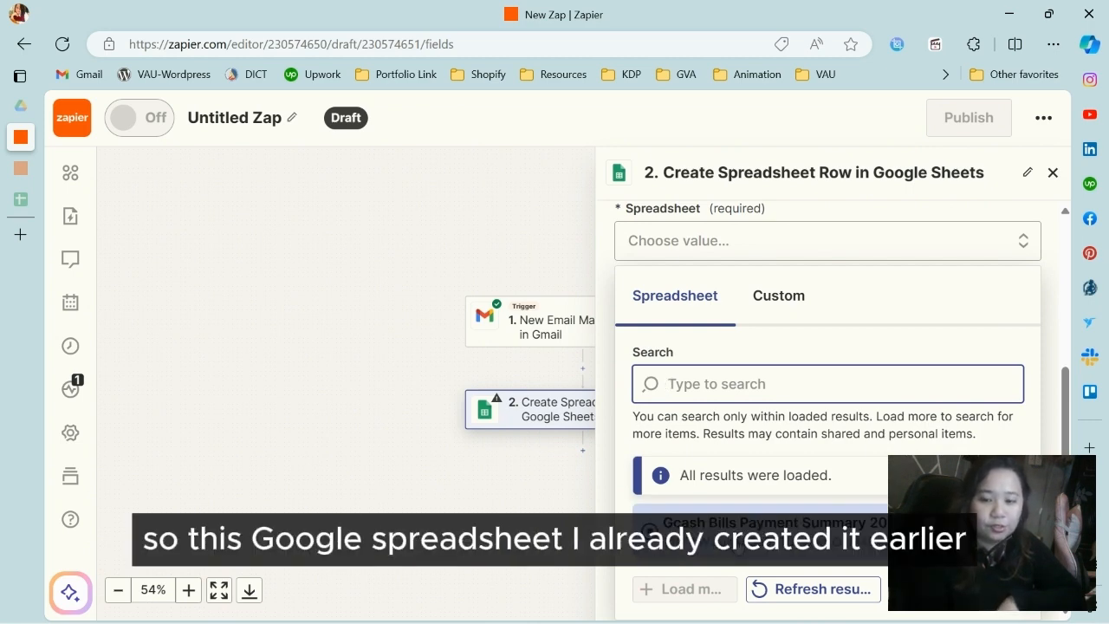
pyautogui.click(737, 545)
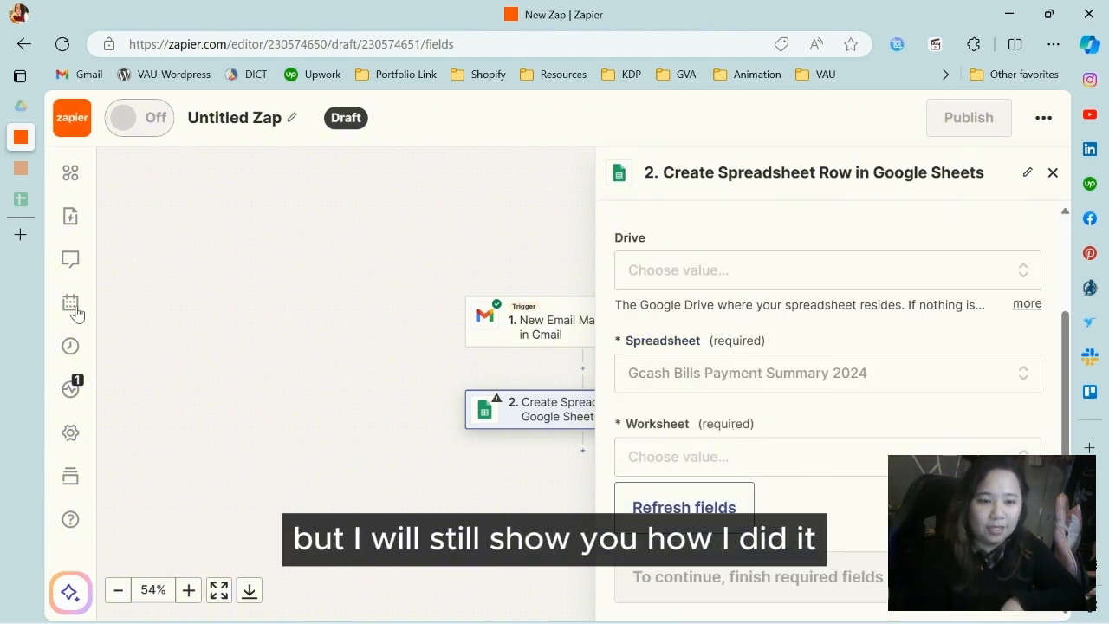
# Step: Switch to the Gcash Bills Payment Summary 2024 spreadsheet in Google Sheets and review the Date/Time, Receipt Details and Email Link headers
pyautogui.click(29, 203)
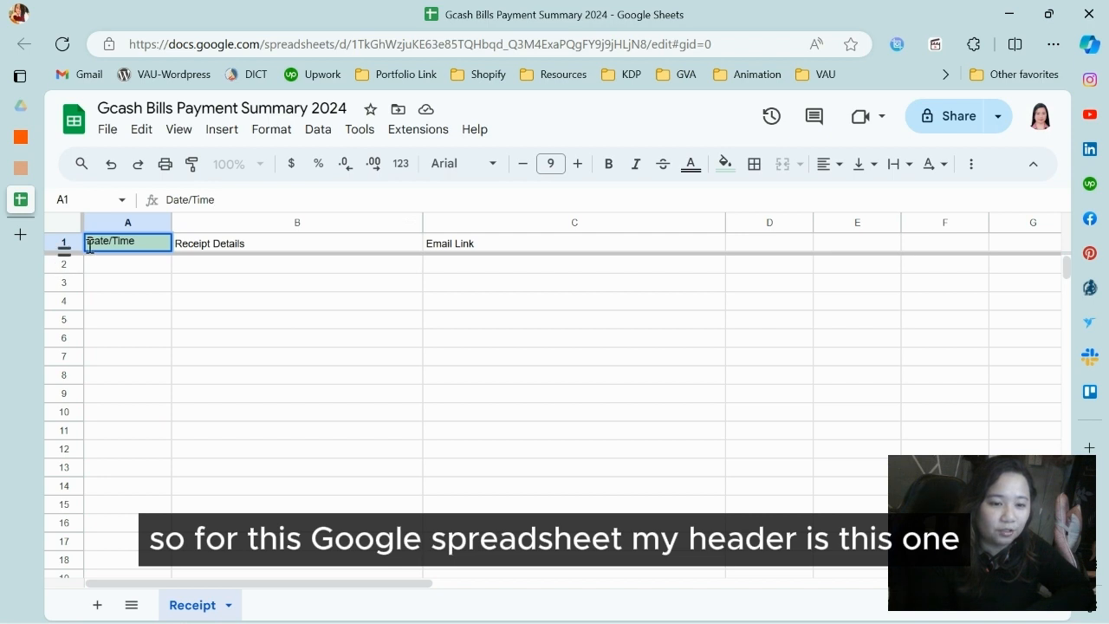
pyautogui.click(182, 249)
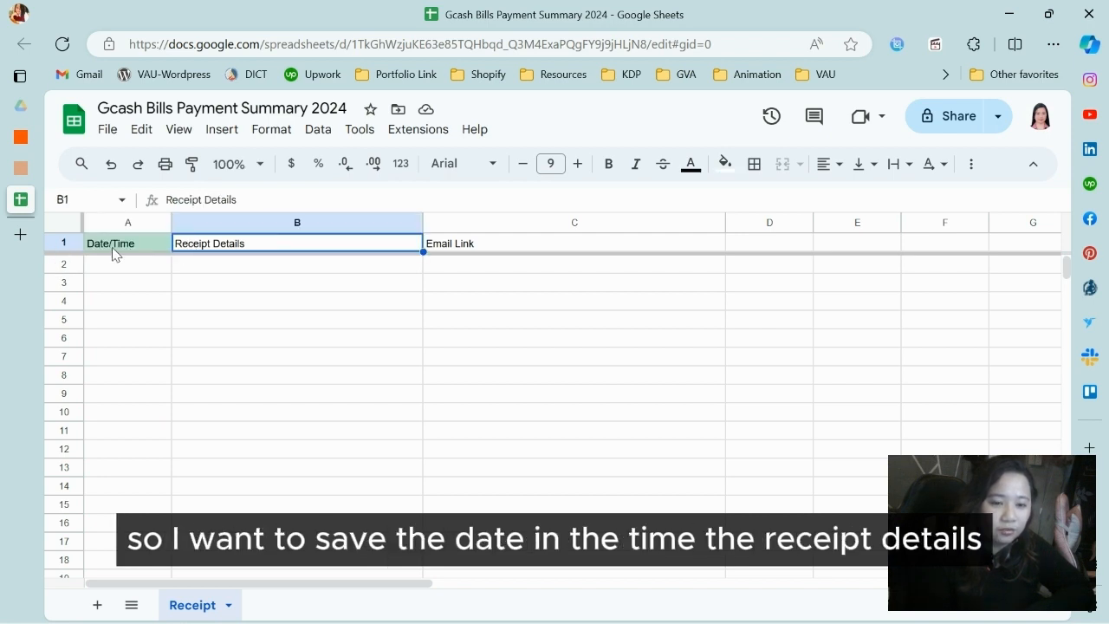
pyautogui.click(112, 248)
pyautogui.click(236, 248)
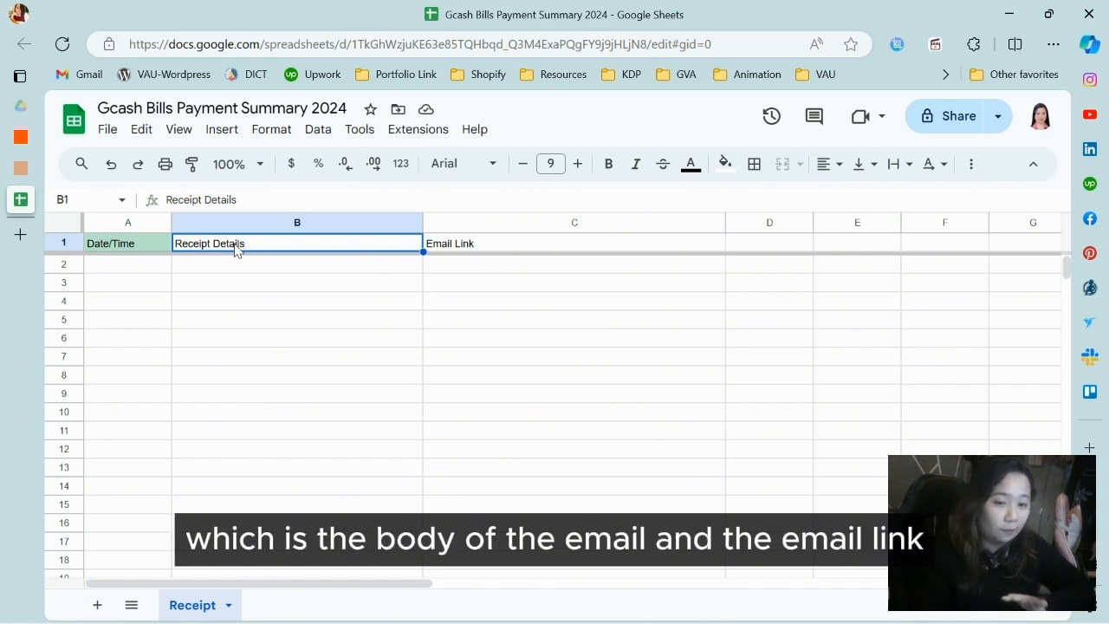
pyautogui.click(469, 248)
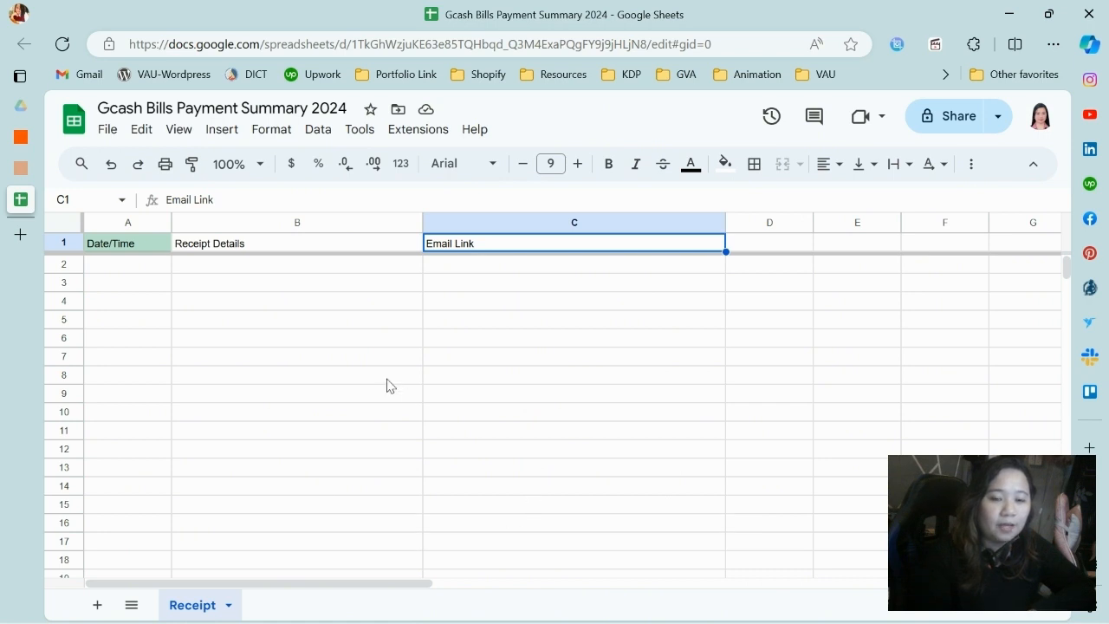
# Step: Freeze the header row of the Receipt sheet using the 1 row option
pyautogui.click(60, 243)
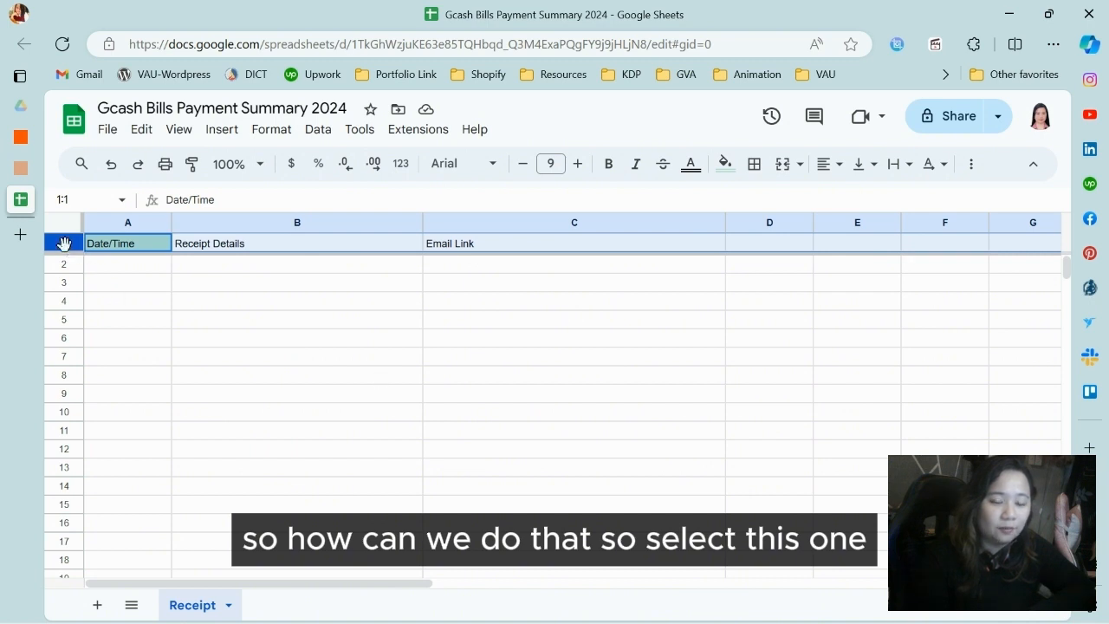
pyautogui.click(178, 129)
pyautogui.moveTo(213, 206)
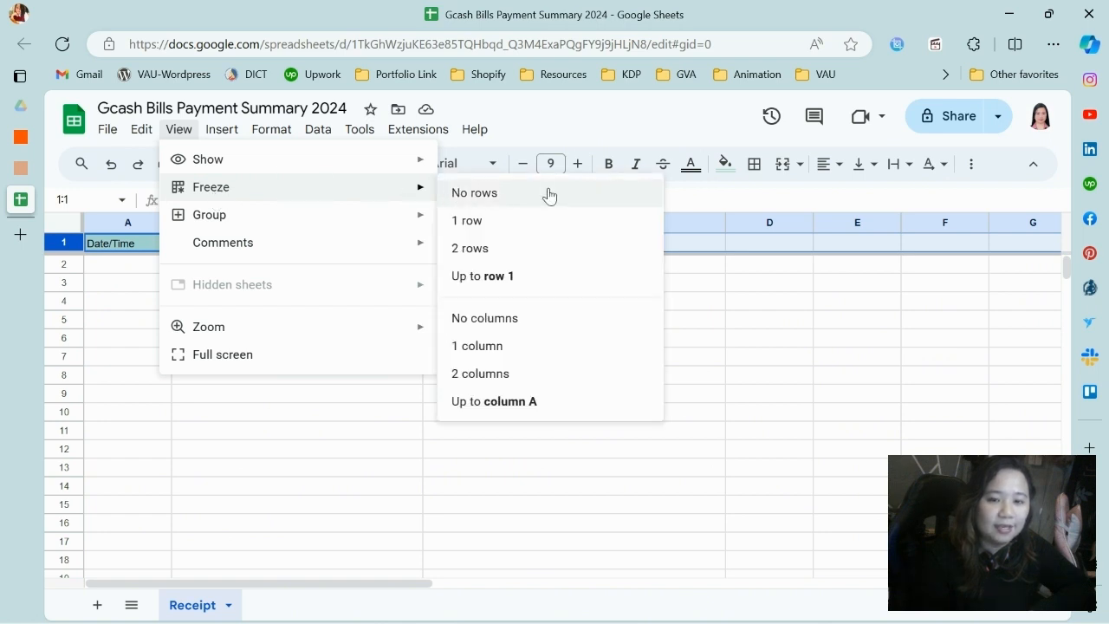
pyautogui.click(510, 223)
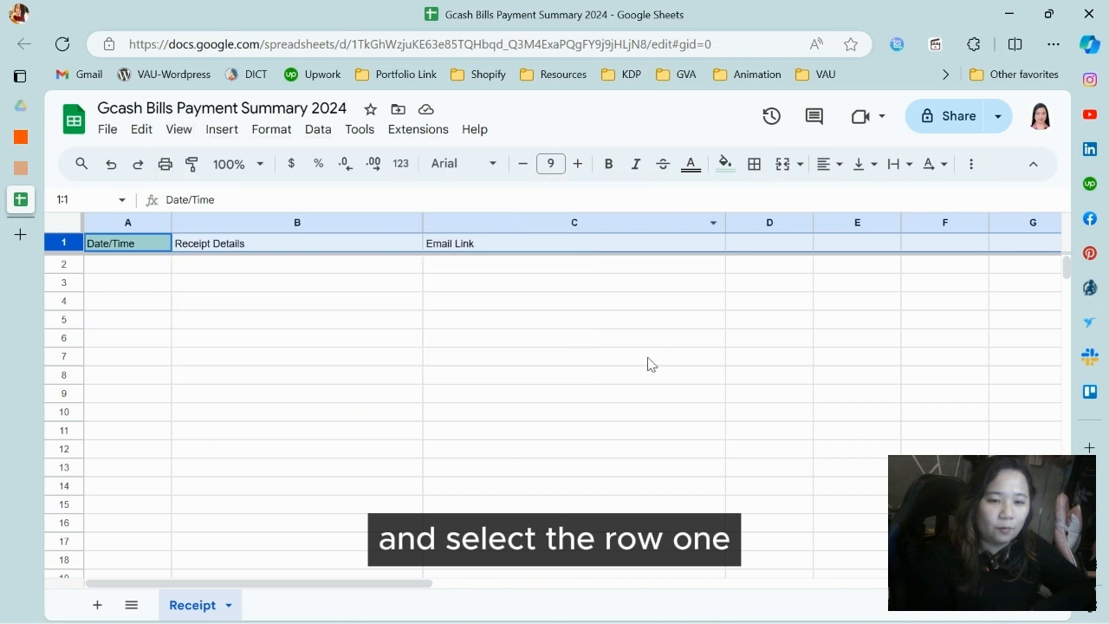
# Step: Check that the frozen header row holds while scrolling the Receipt sheet, and look over the empty rows from row 2 down
pyautogui.click(199, 325)
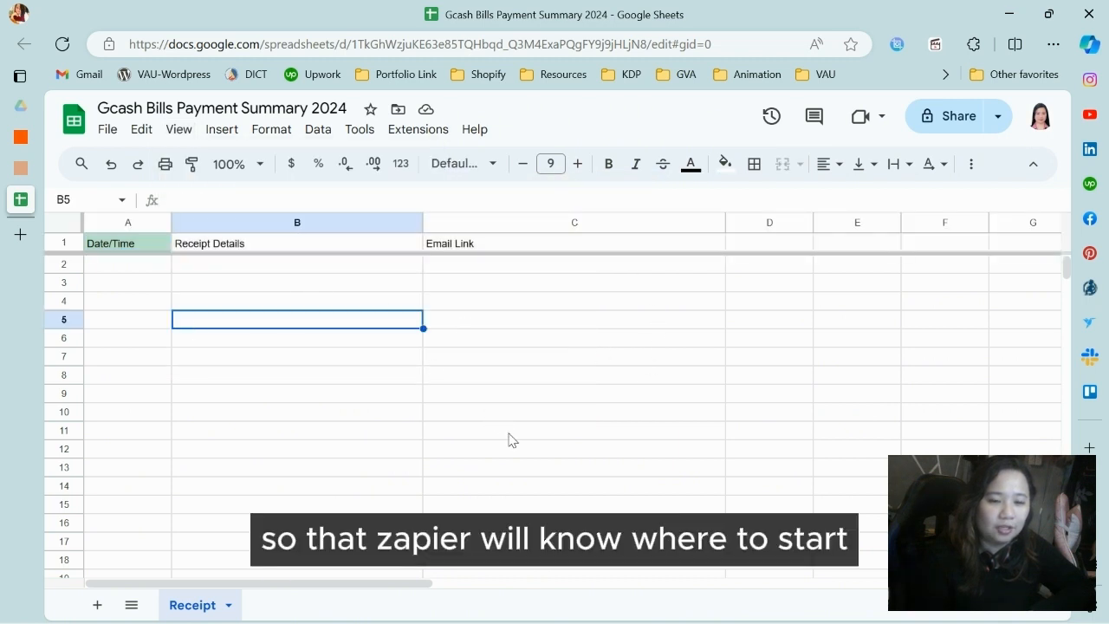
pyautogui.scroll(-8, 511, 439)
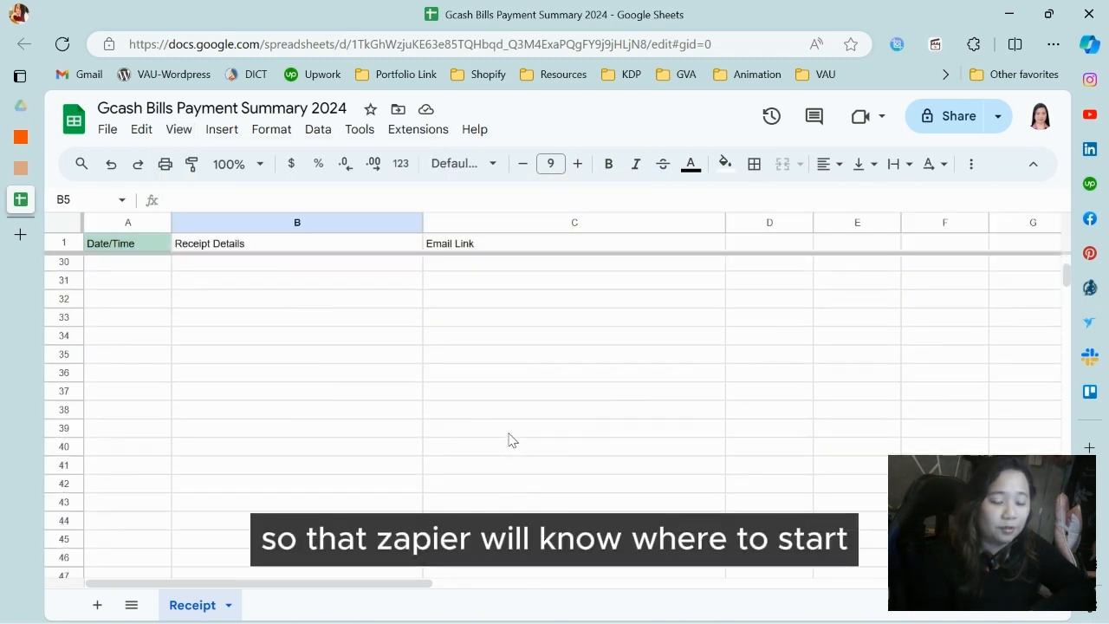
pyautogui.scroll(8, 511, 439)
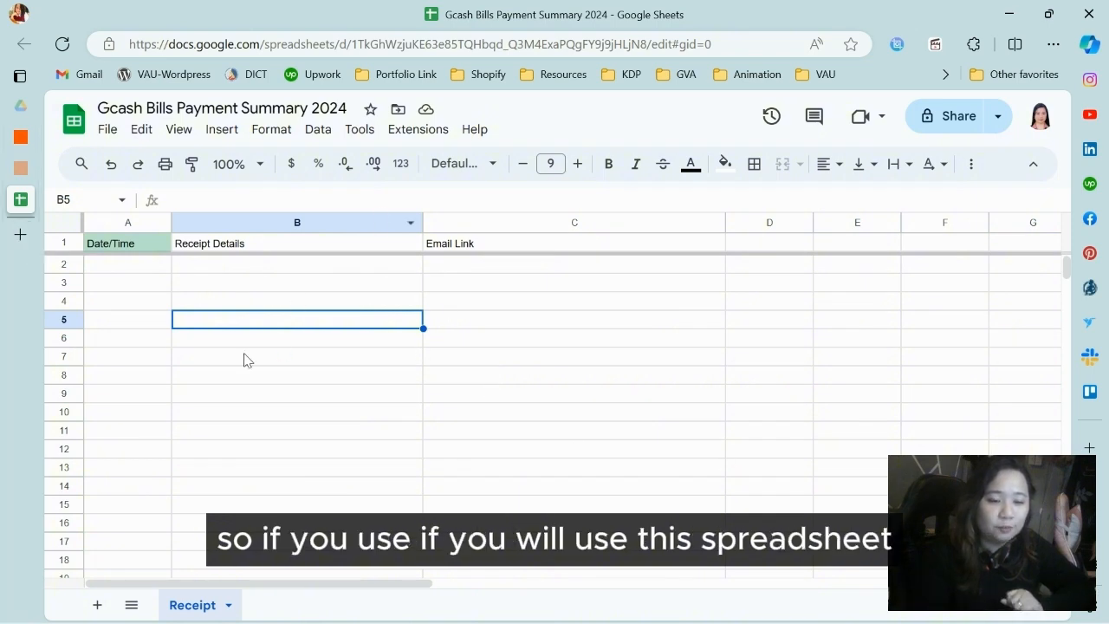
pyautogui.click(98, 268)
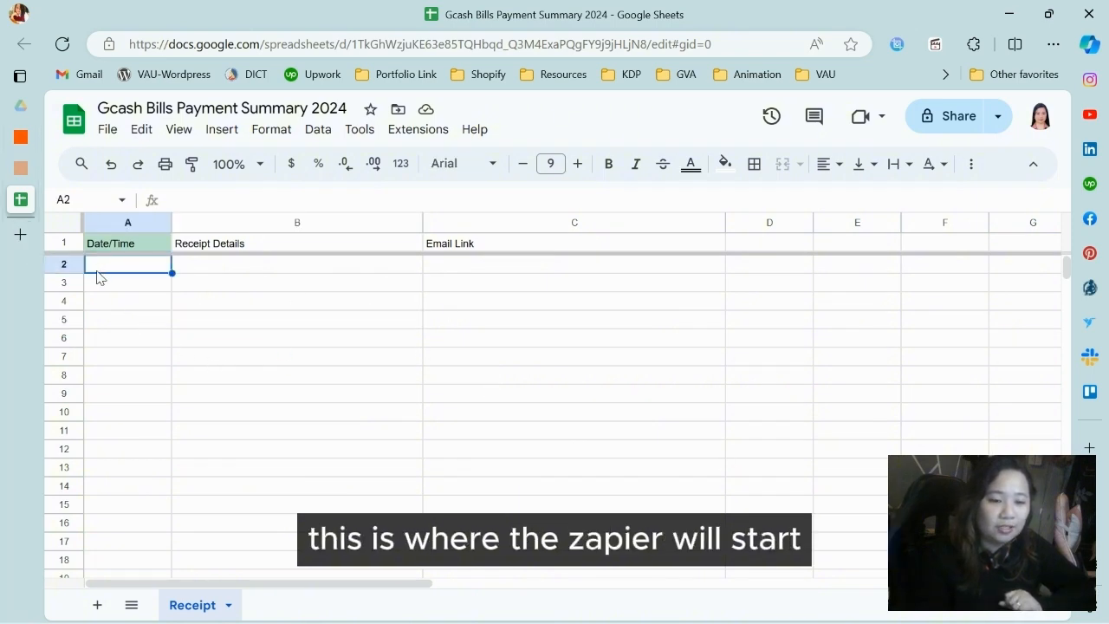
pyautogui.moveTo(127, 278); pyautogui.dragTo(662, 573)
pyautogui.click(411, 419)
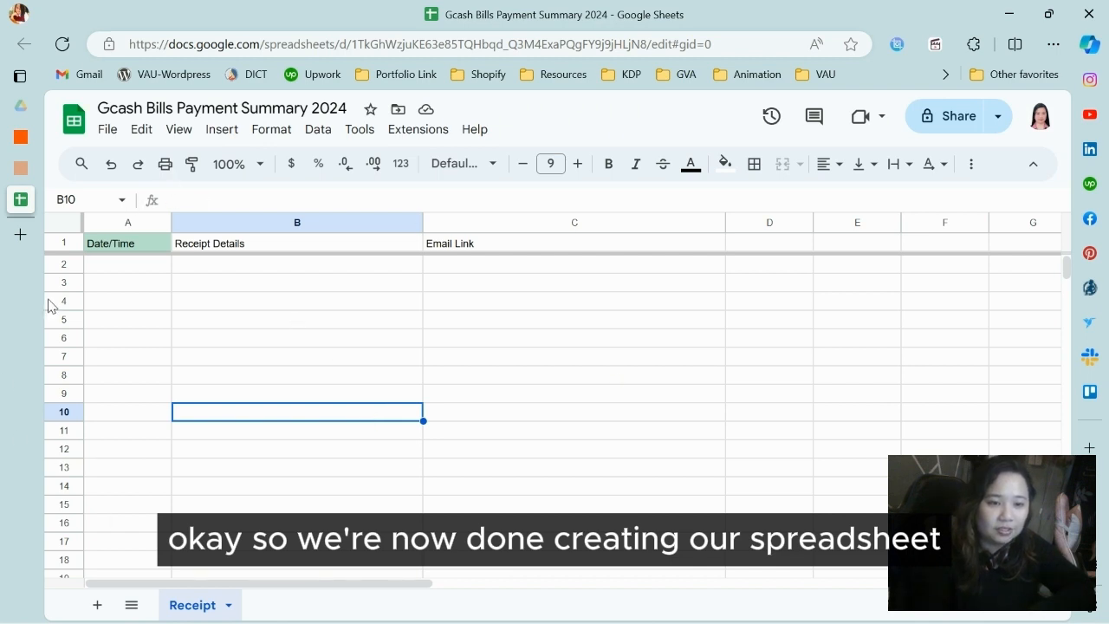
# Step: Switch back to the Zapier editor and set the Create Spreadsheet Row action's worksheet to Receipt
pyautogui.moveTo(24, 130)
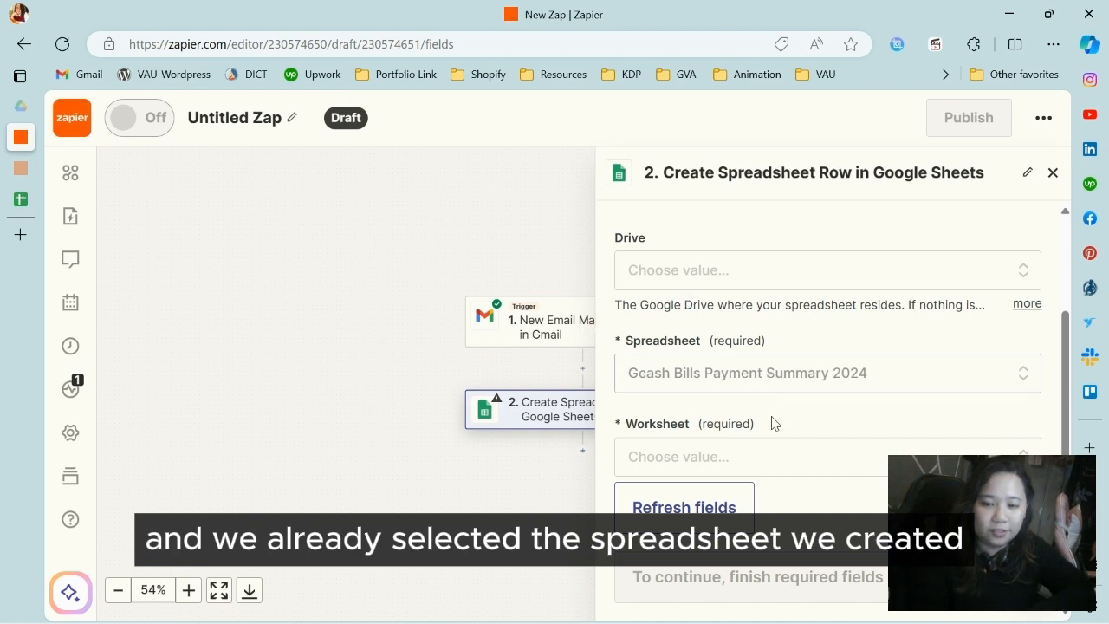
pyautogui.click(831, 467)
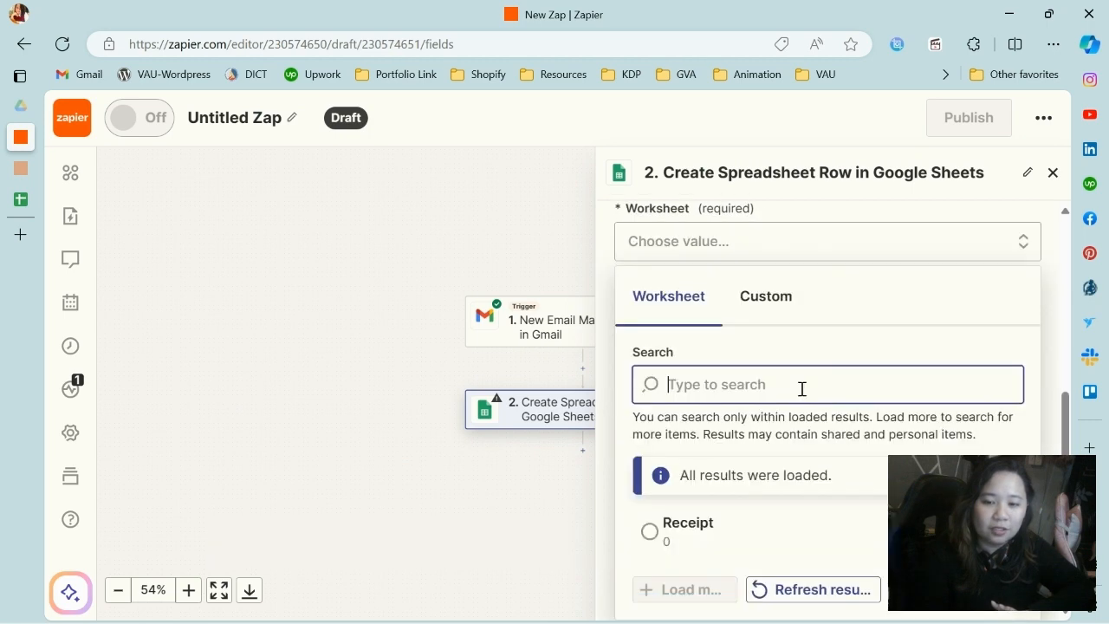
pyautogui.click(676, 524)
pyautogui.scroll(-3, 735, 487)
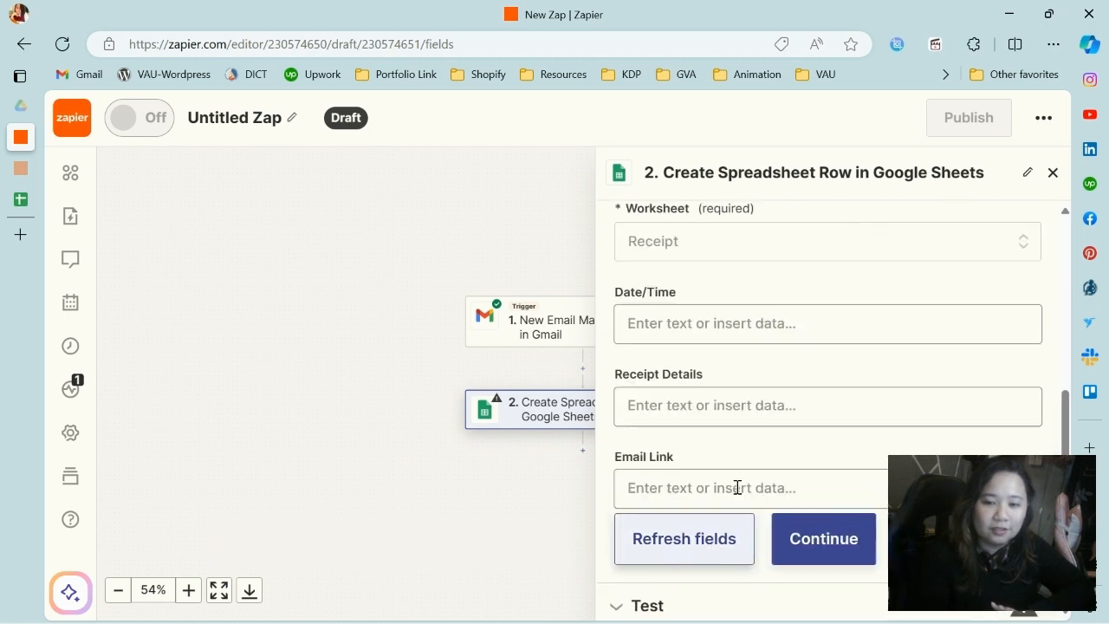
pyautogui.scroll(2, 901, 433)
pyautogui.scroll(-1, 901, 433)
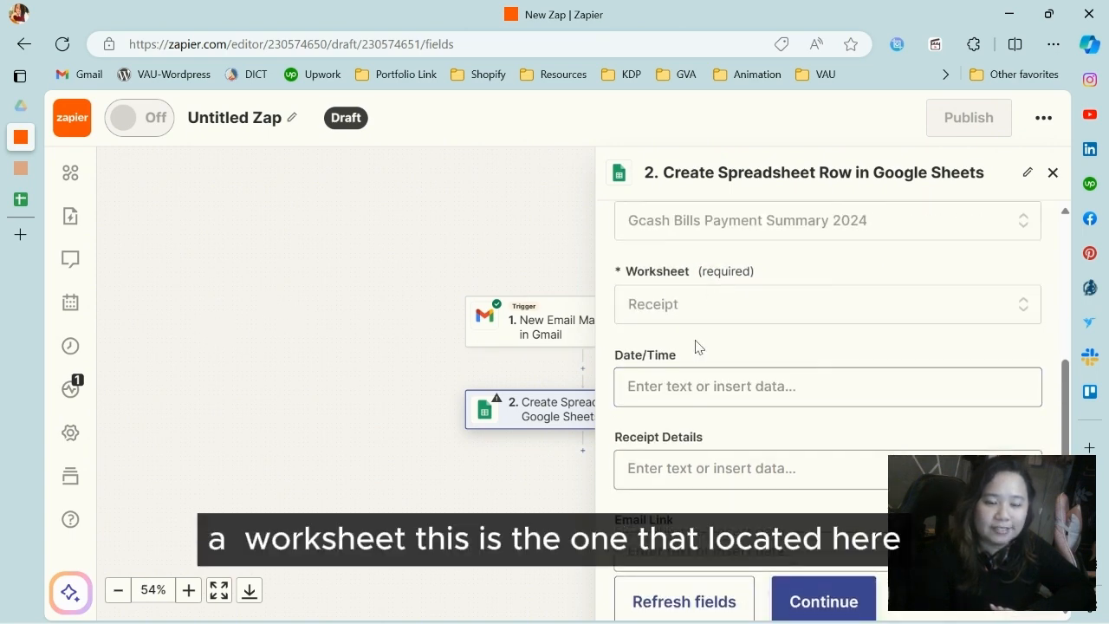
# Step: Look at the Receipt sheet in the Google Sheets spreadsheet to identify the worksheet, and return to the Zapier editor
pyautogui.click(20, 204)
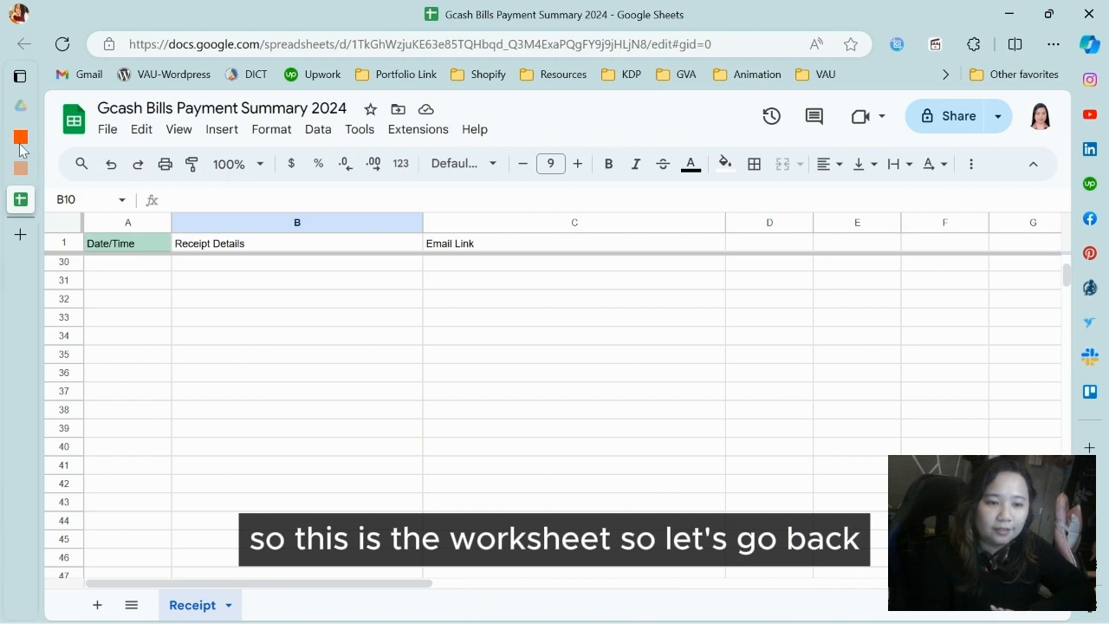
pyautogui.click(21, 141)
pyautogui.scroll(-1, 785, 327)
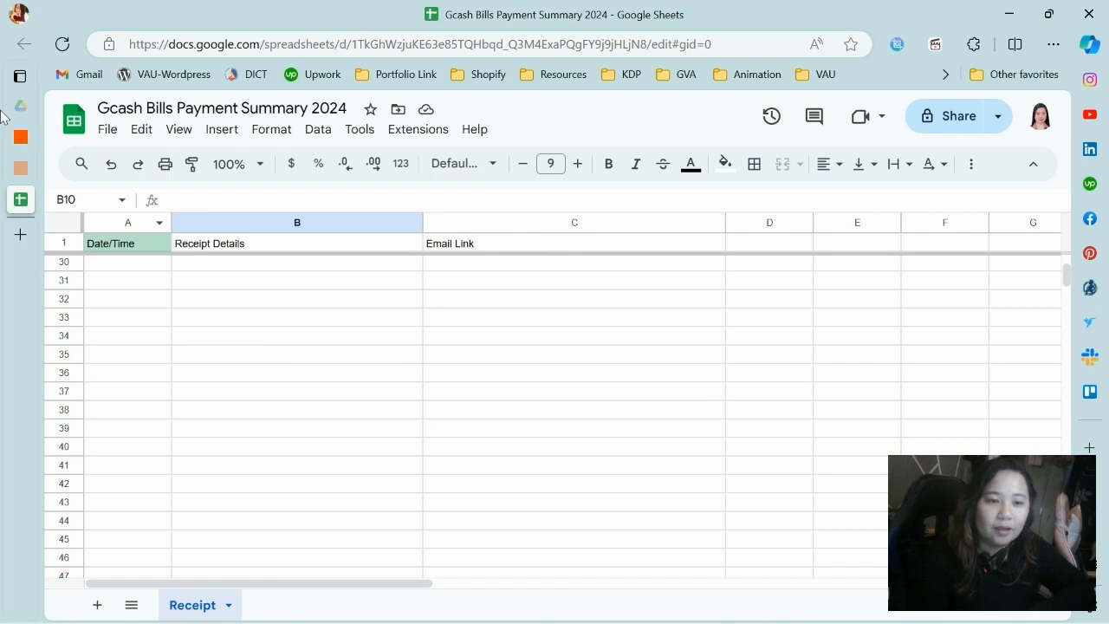
pyautogui.click(39, 135)
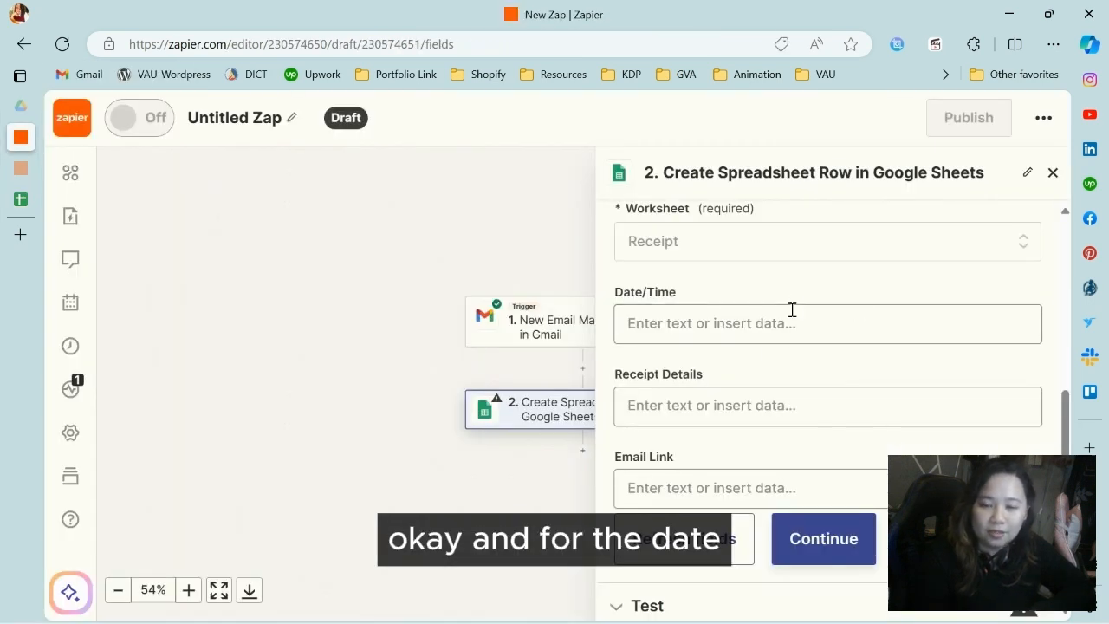
# Step: Open the data choices for the Date/Time field and examine the email fields offered by the Gmail trigger
pyautogui.click(780, 329)
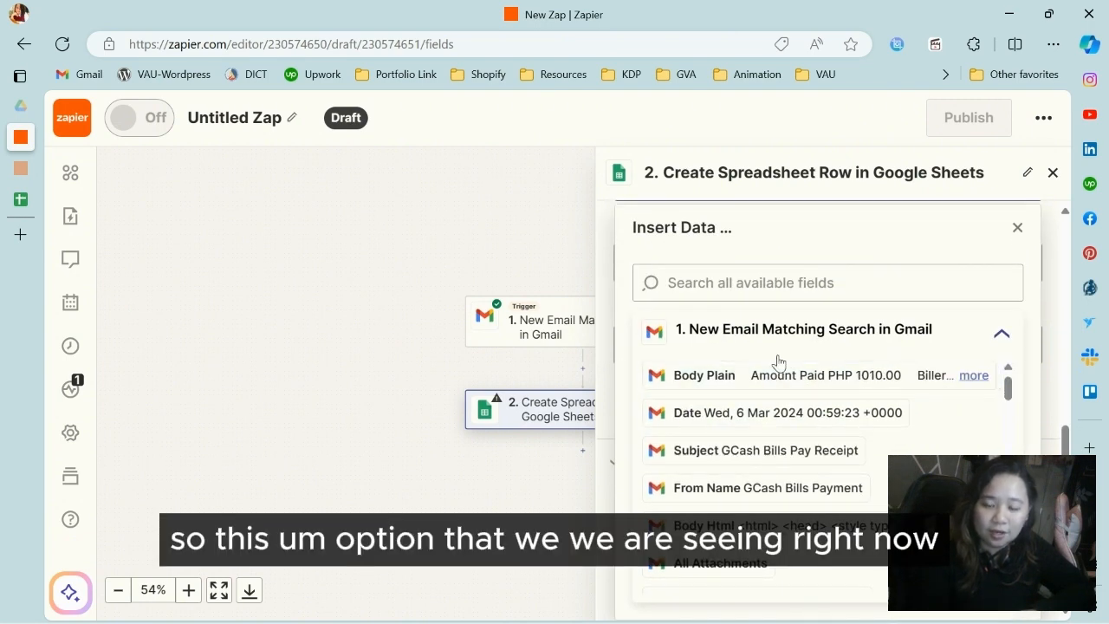
pyautogui.scroll(-1, 811, 404)
pyautogui.scroll(-5, 811, 405)
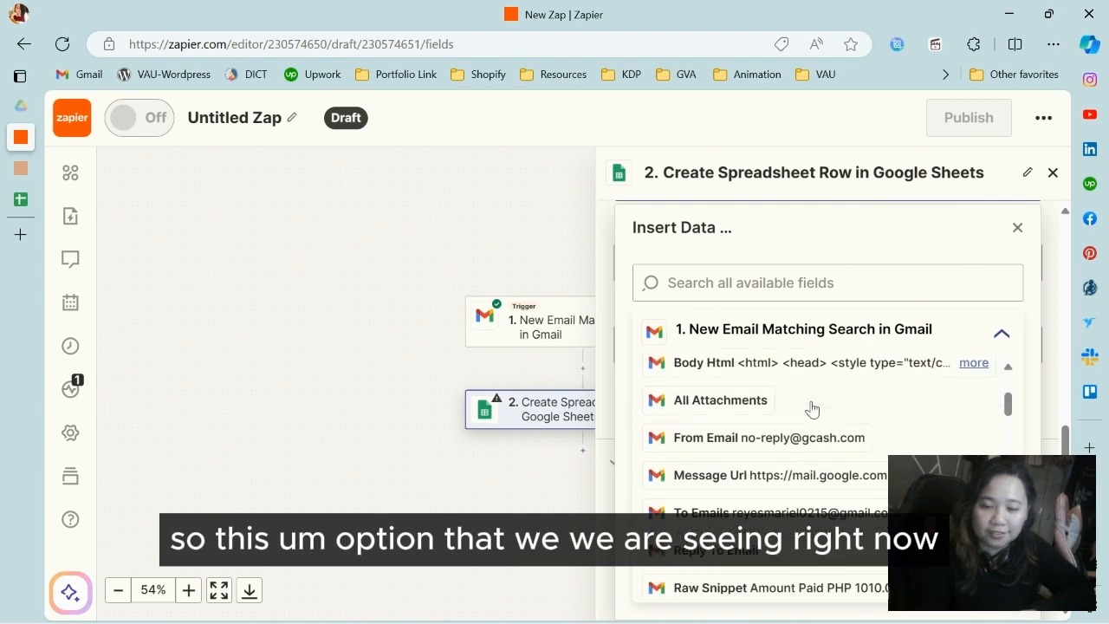
pyautogui.scroll(-2, 799, 446)
pyautogui.scroll(-10, 796, 457)
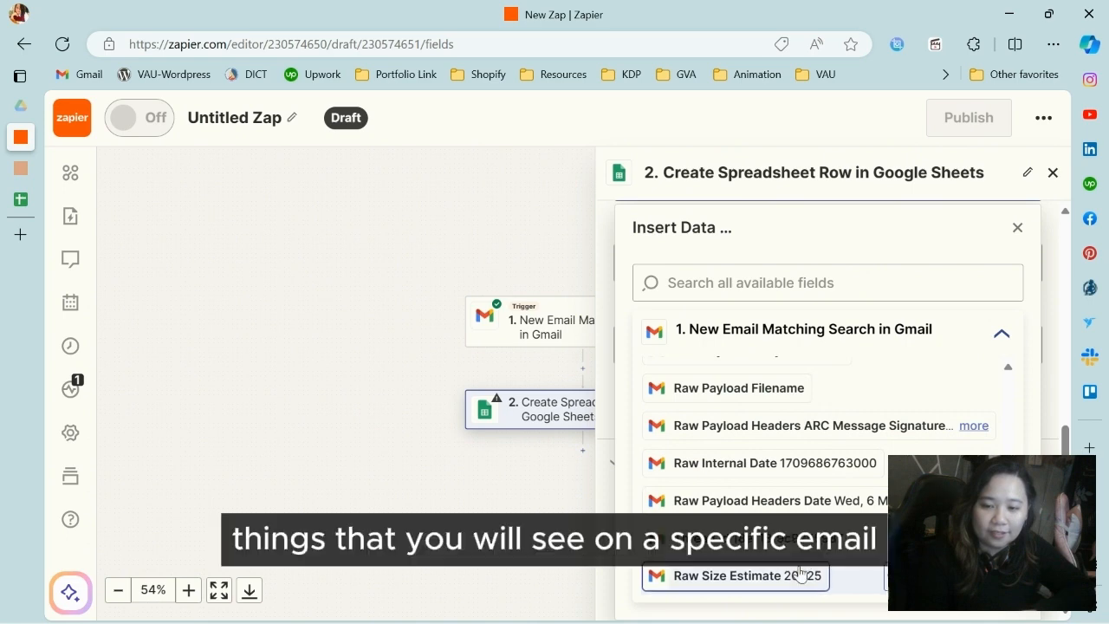
pyautogui.scroll(-2, 801, 563)
pyautogui.scroll(12, 789, 452)
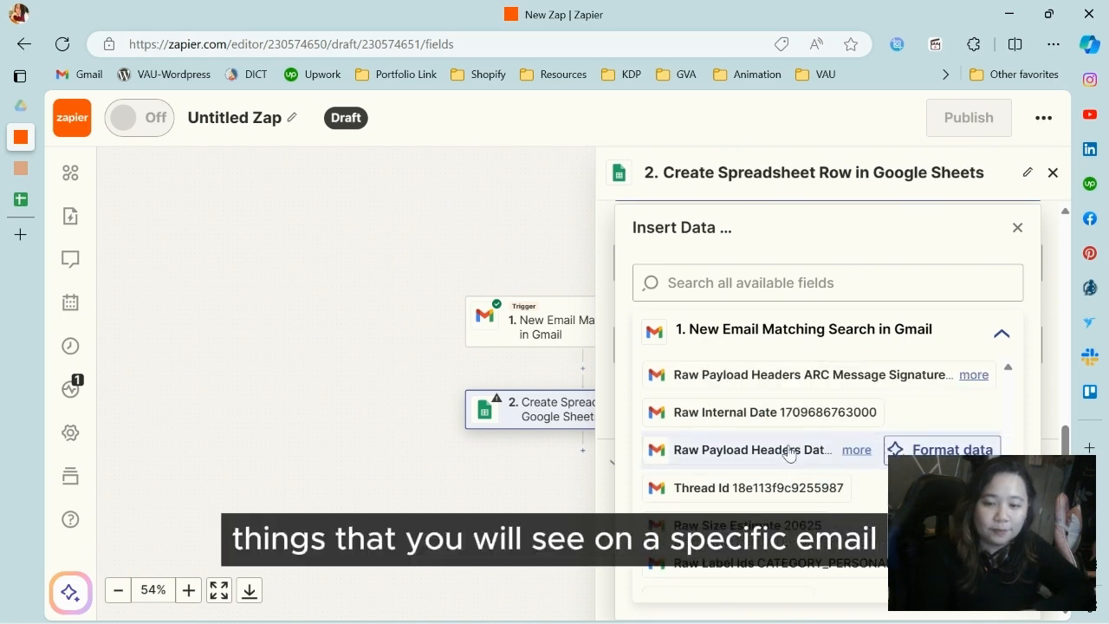
pyautogui.scroll(4, 790, 445)
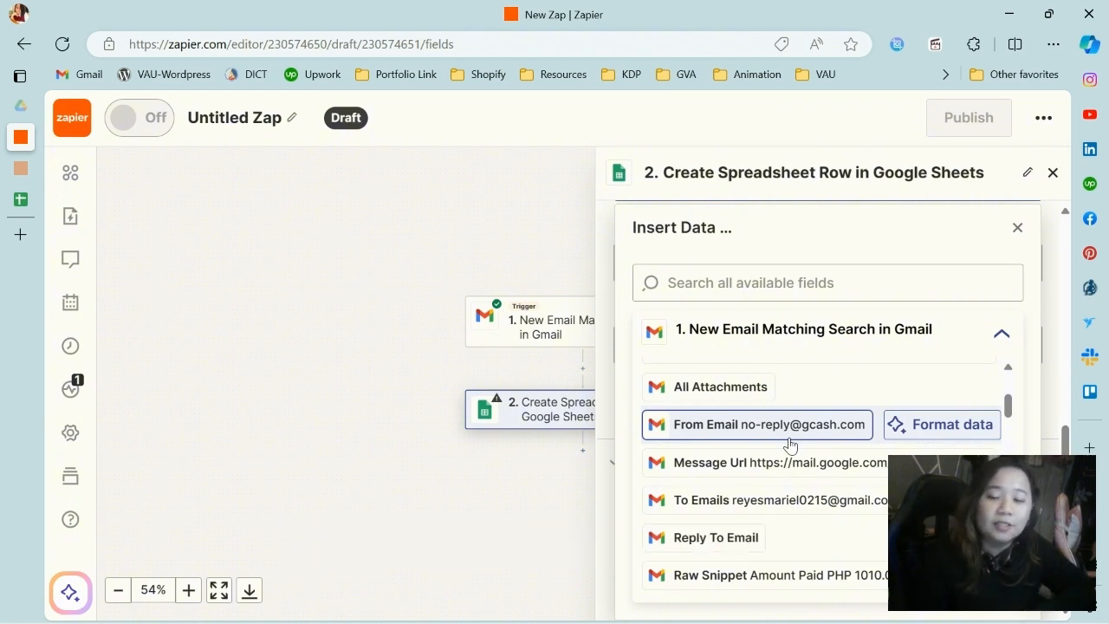
# Step: Map the Date/Time field to the Date value from the New Email Matching Search trigger
pyautogui.scroll(-2, 866, 482)
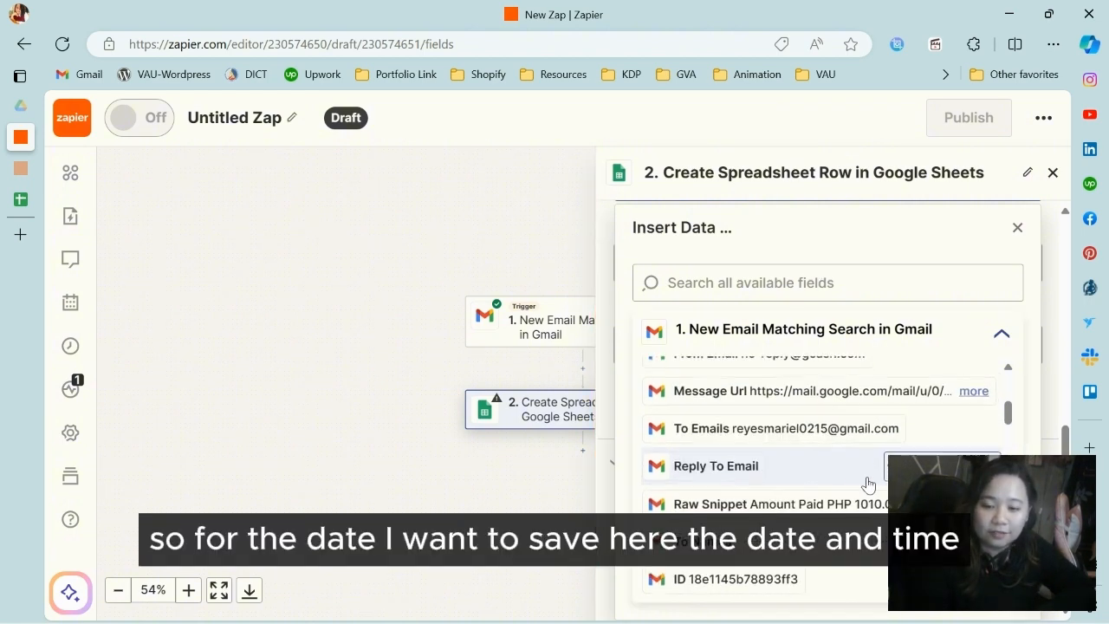
pyautogui.scroll(-4, 817, 490)
pyautogui.scroll(-4, 820, 492)
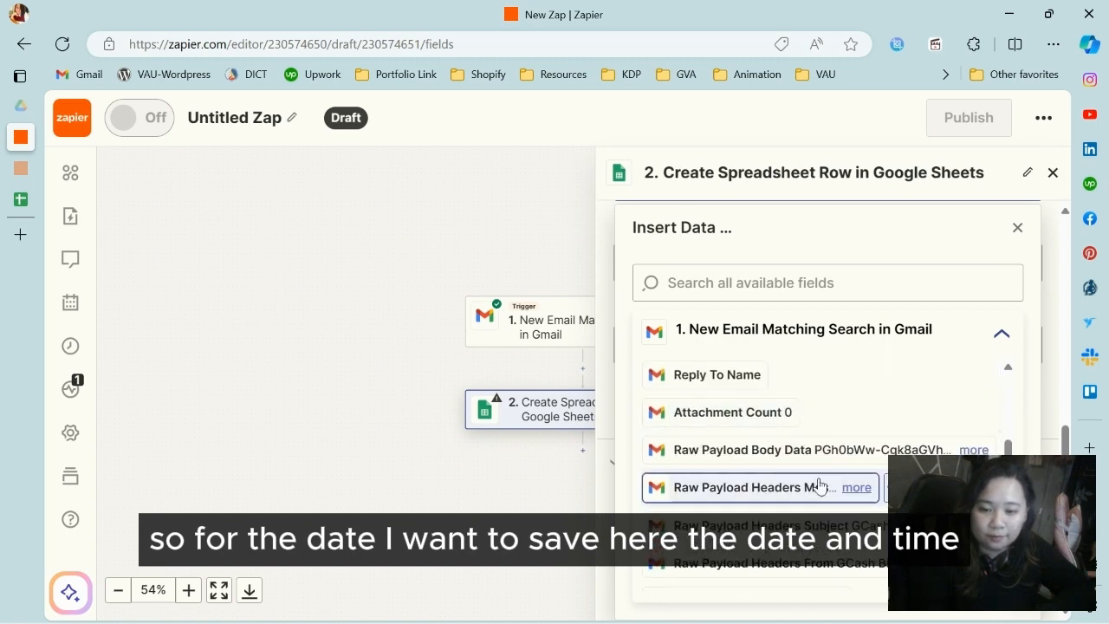
pyautogui.scroll(6, 821, 470)
pyautogui.scroll(3, 823, 459)
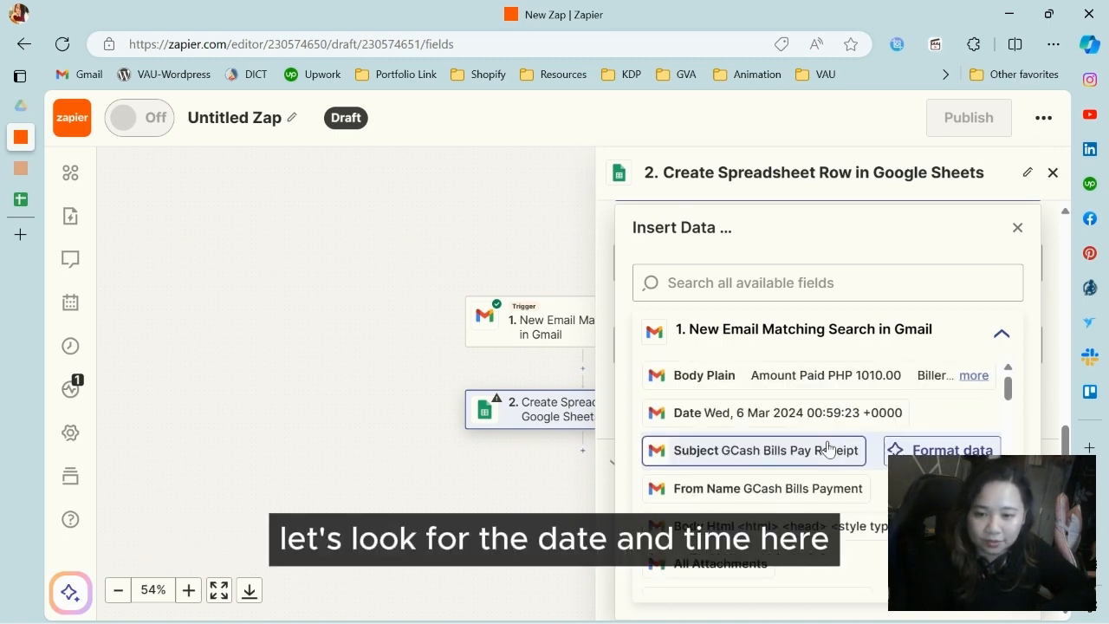
pyautogui.scroll(2, 827, 448)
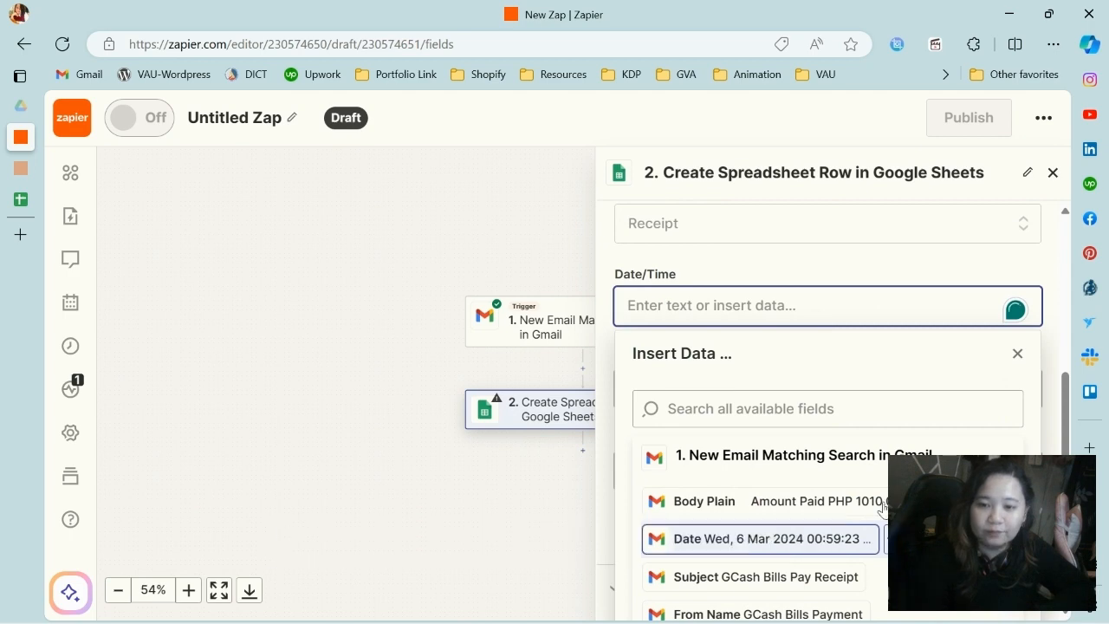
pyautogui.click(810, 539)
pyautogui.scroll(-1, 855, 286)
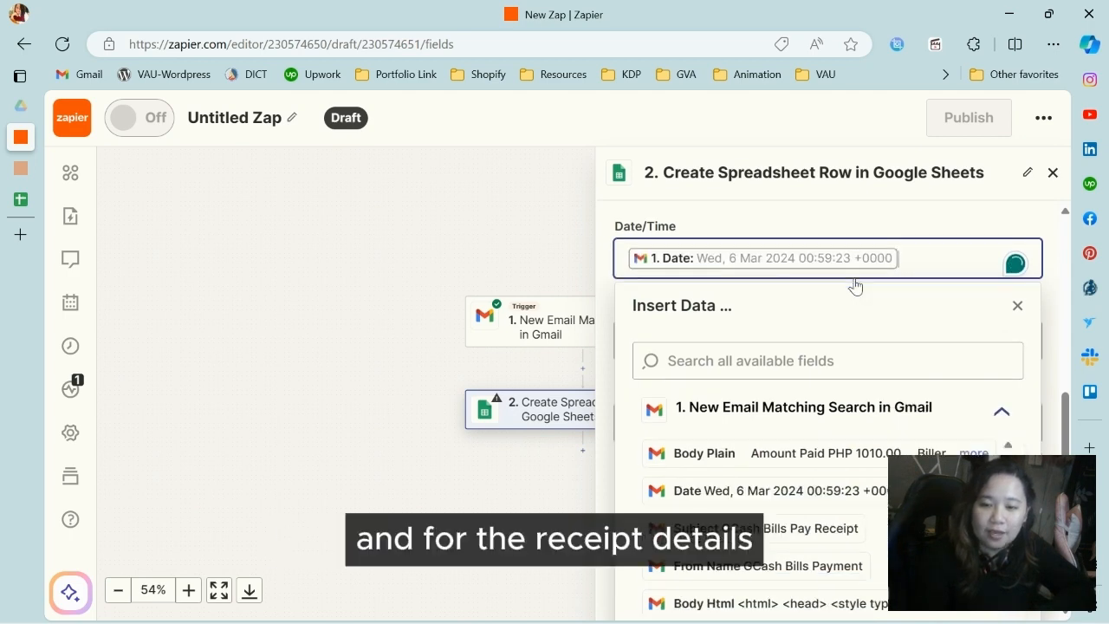
pyautogui.click(853, 283)
# Step: Map the Receipt Details field to the Raw Snippet value from the Gmail trigger and close the data choices
pyautogui.scroll(-1, 829, 367)
pyautogui.click(734, 397)
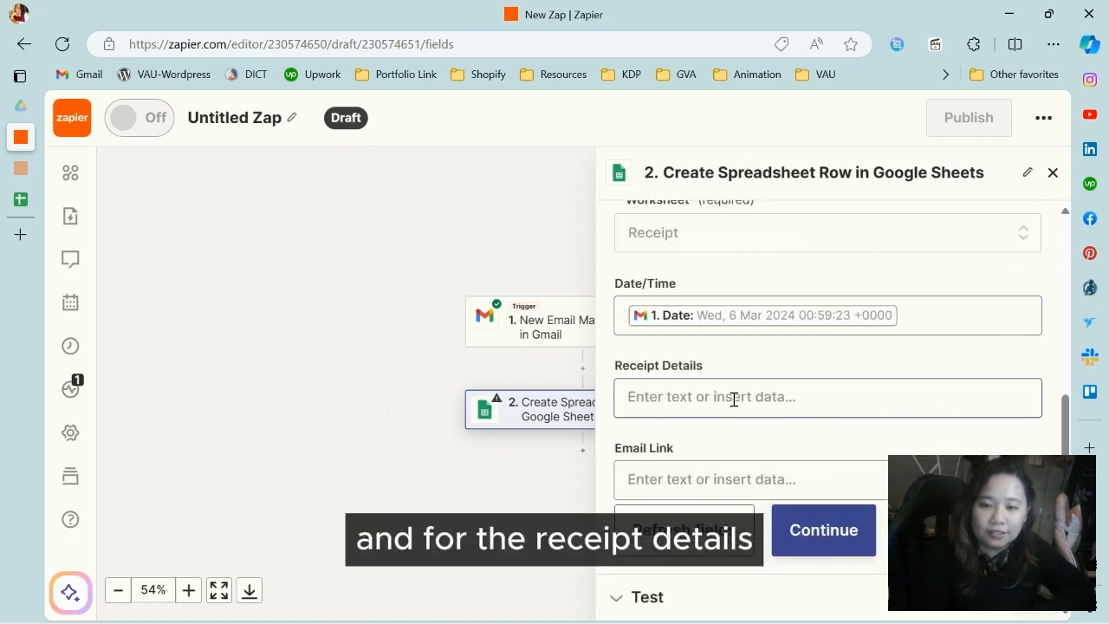
pyautogui.click(762, 396)
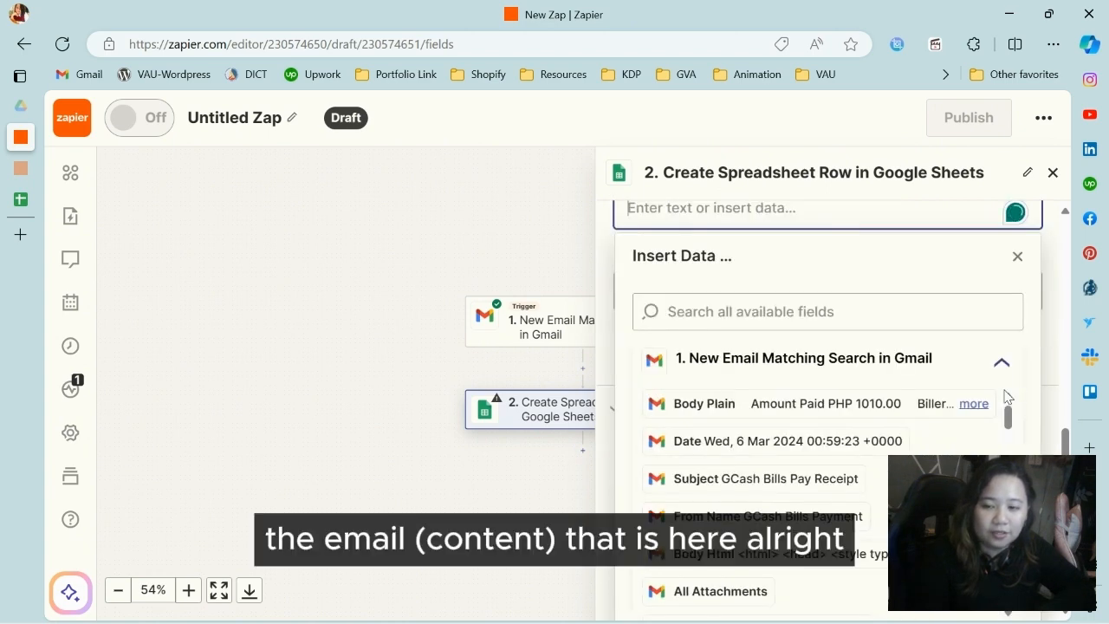
pyautogui.scroll(-1, 1009, 398)
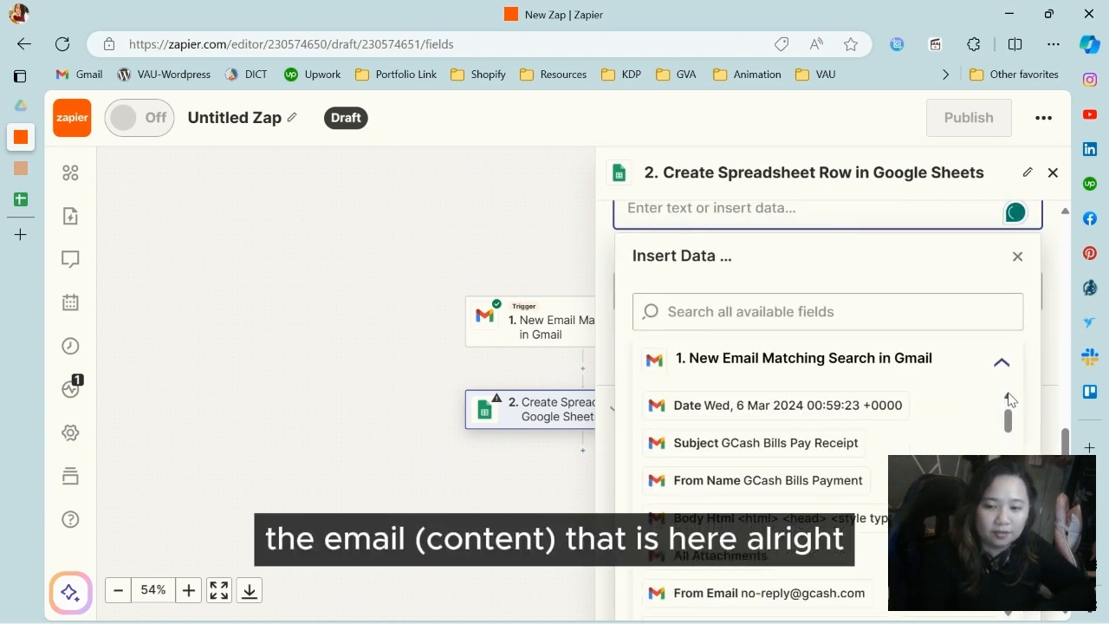
pyautogui.scroll(-3, 927, 435)
pyautogui.scroll(-2, 871, 472)
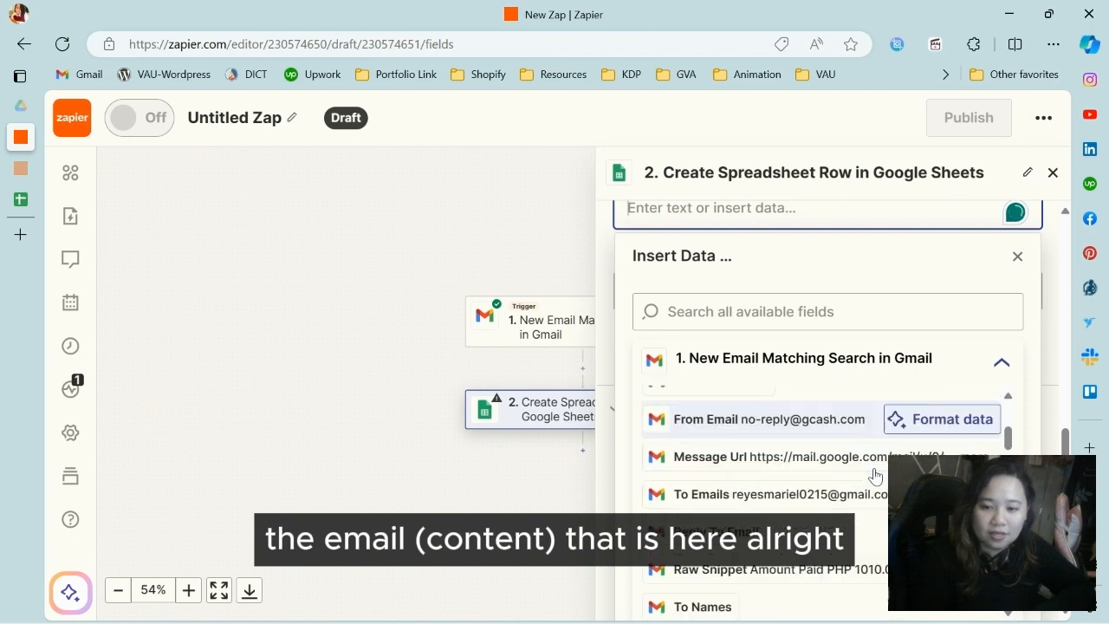
pyautogui.scroll(-2, 840, 485)
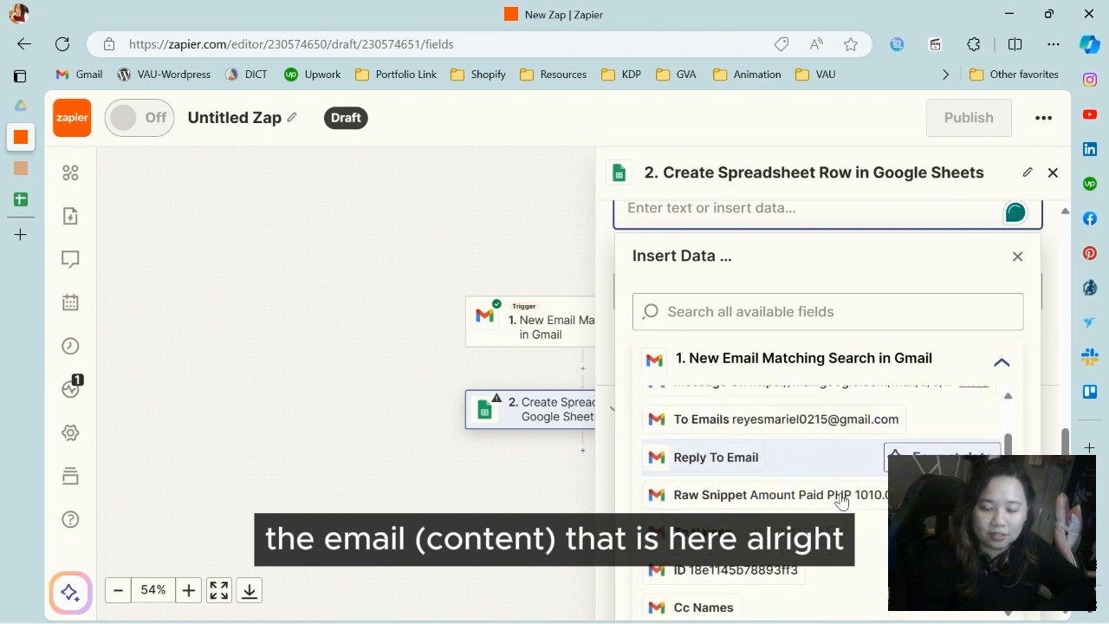
pyautogui.click(766, 504)
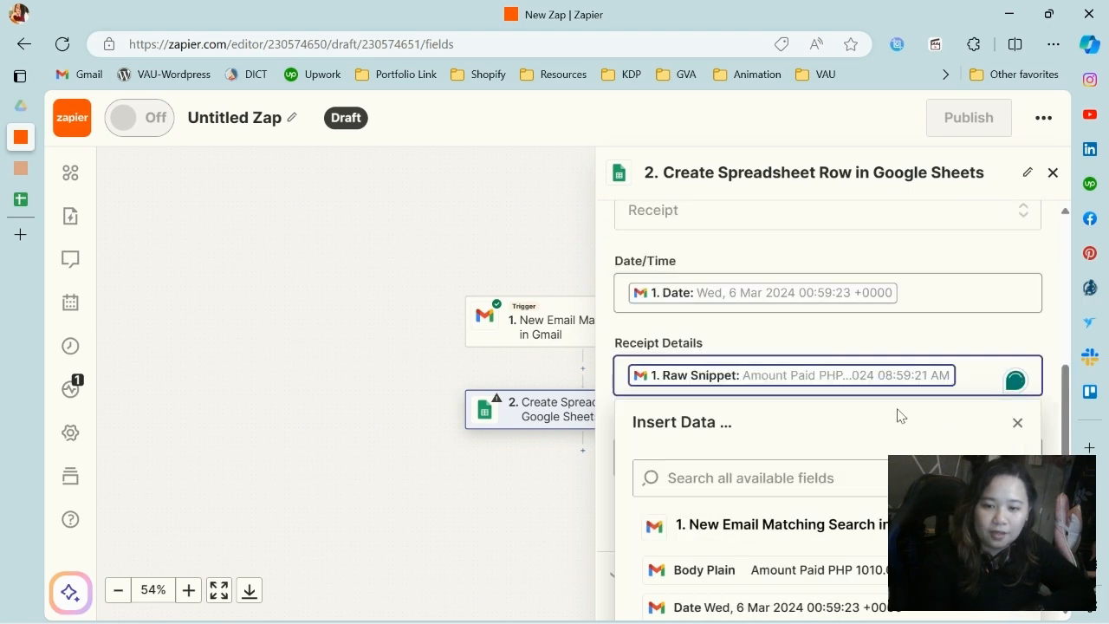
pyautogui.click(1016, 424)
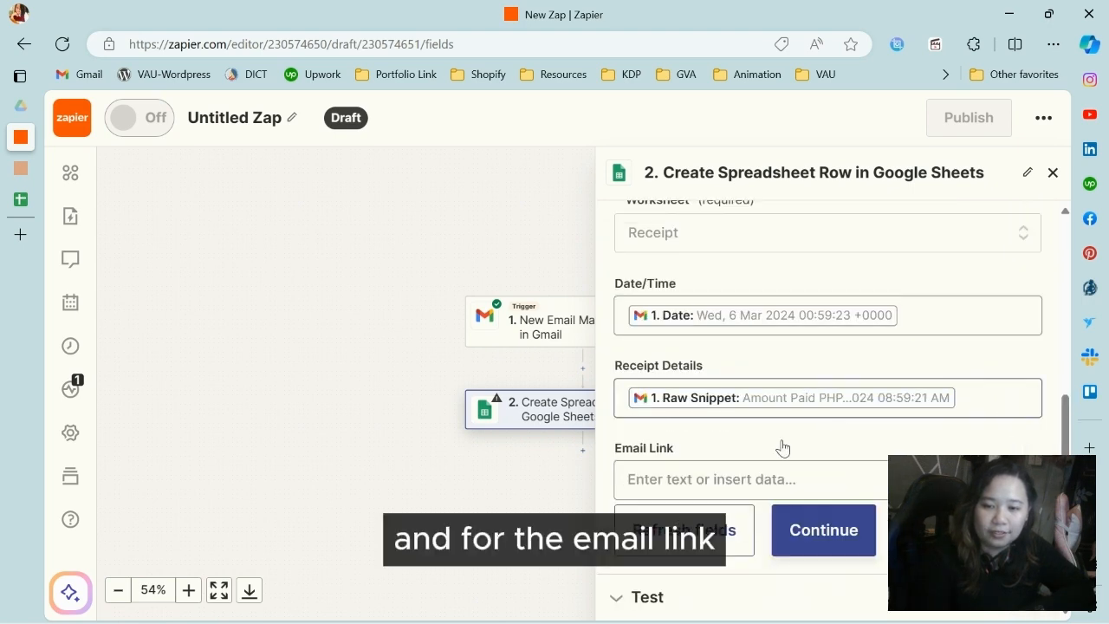
# Step: Map the Email Link field to the trigger's Message Url value and continue to the test stage to review the row data
pyautogui.click(885, 483)
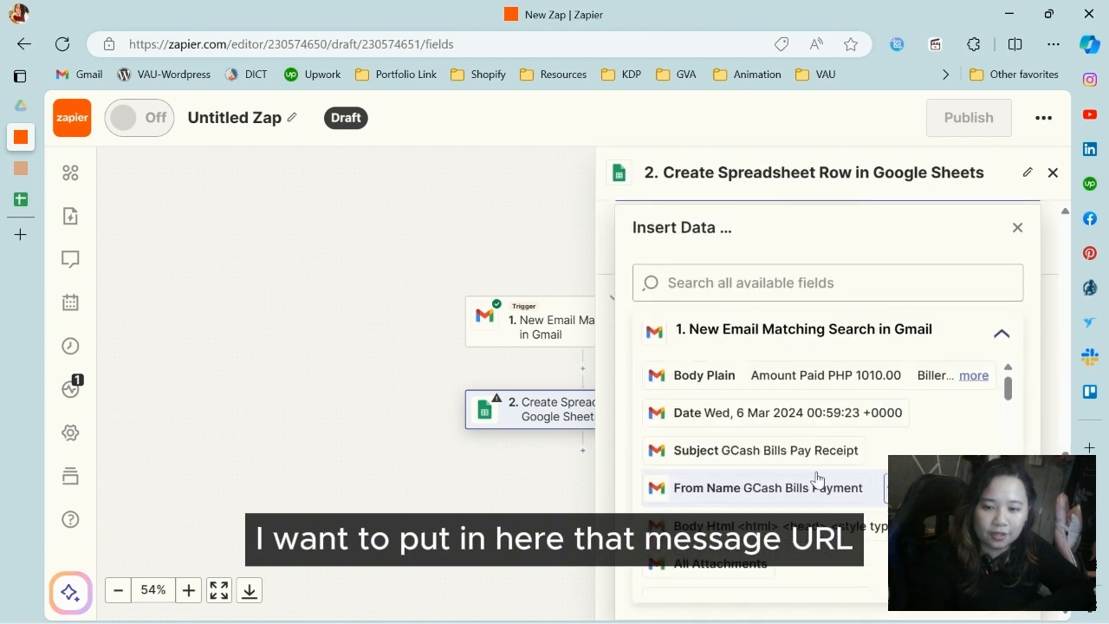
pyautogui.scroll(-3, 817, 482)
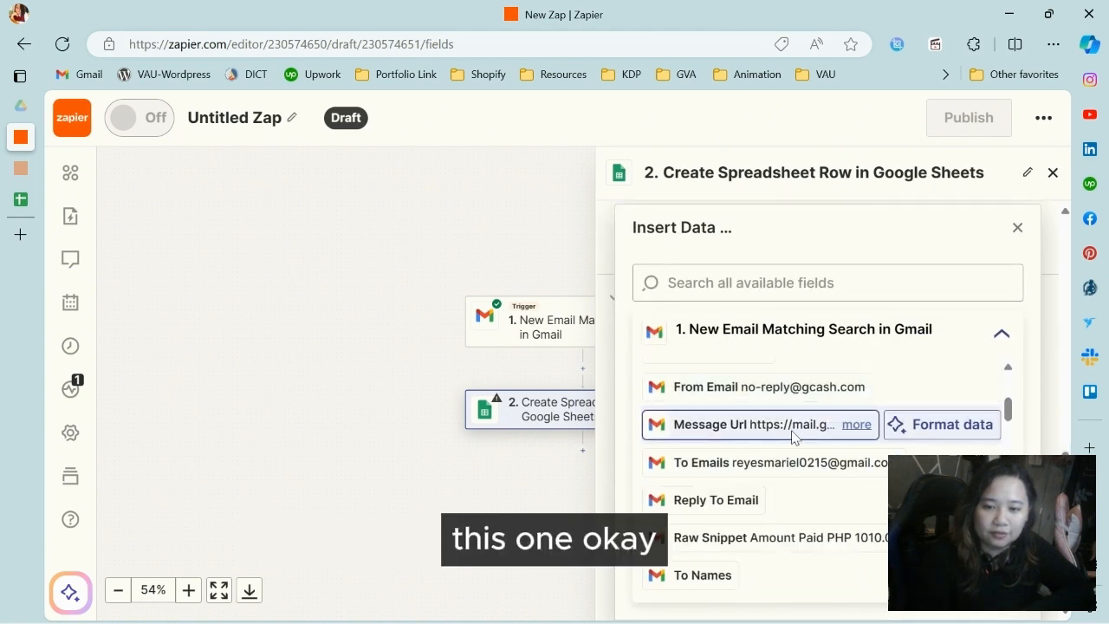
pyautogui.click(790, 426)
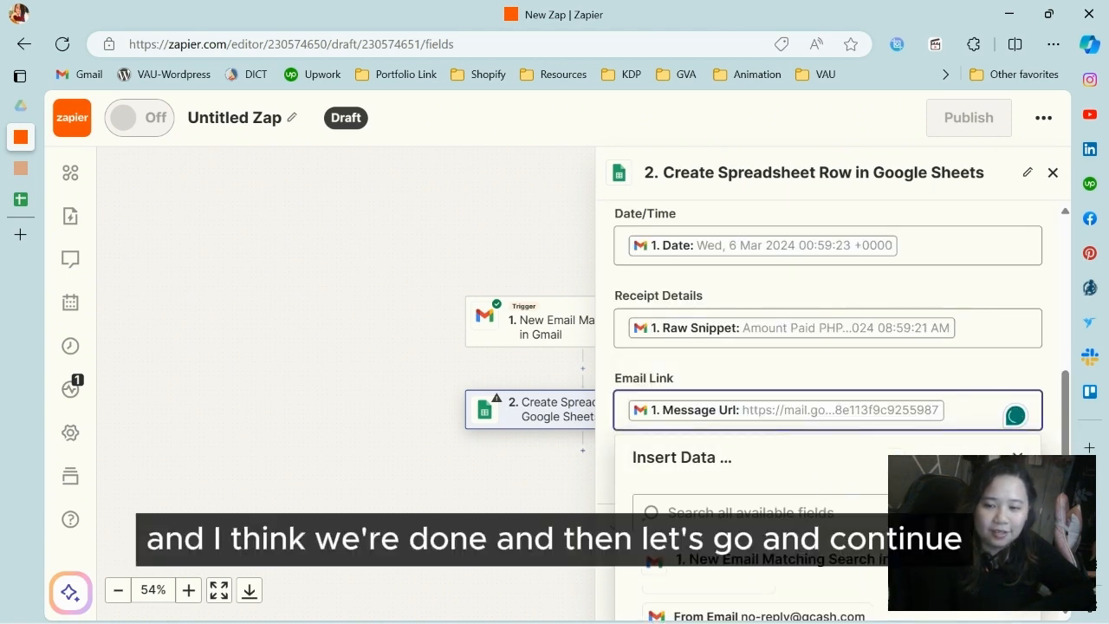
pyautogui.click(1017, 457)
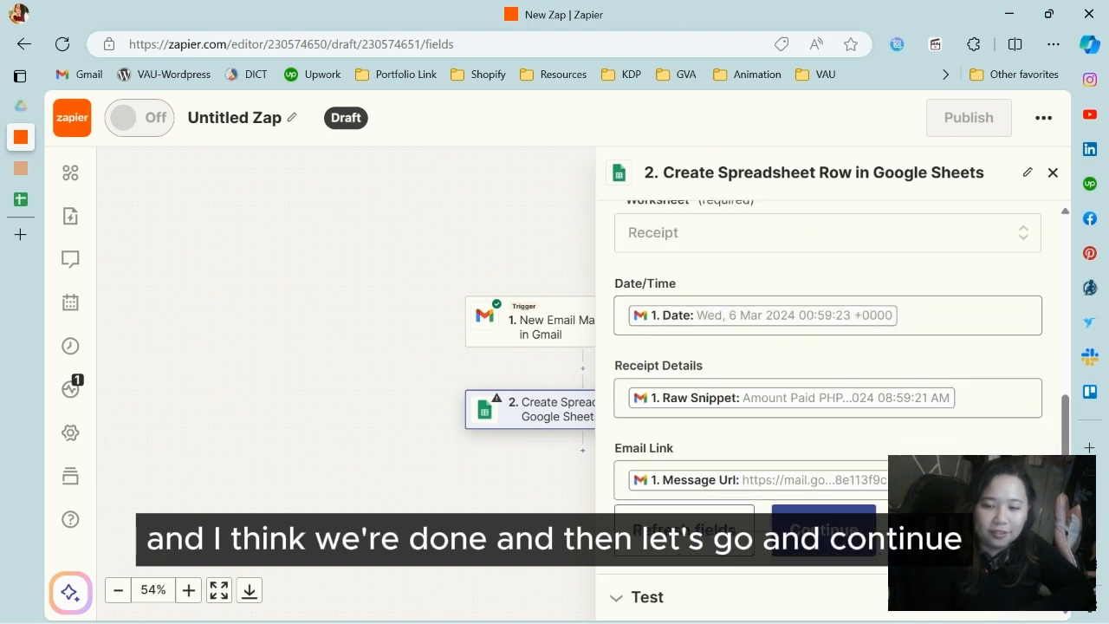
pyautogui.click(849, 548)
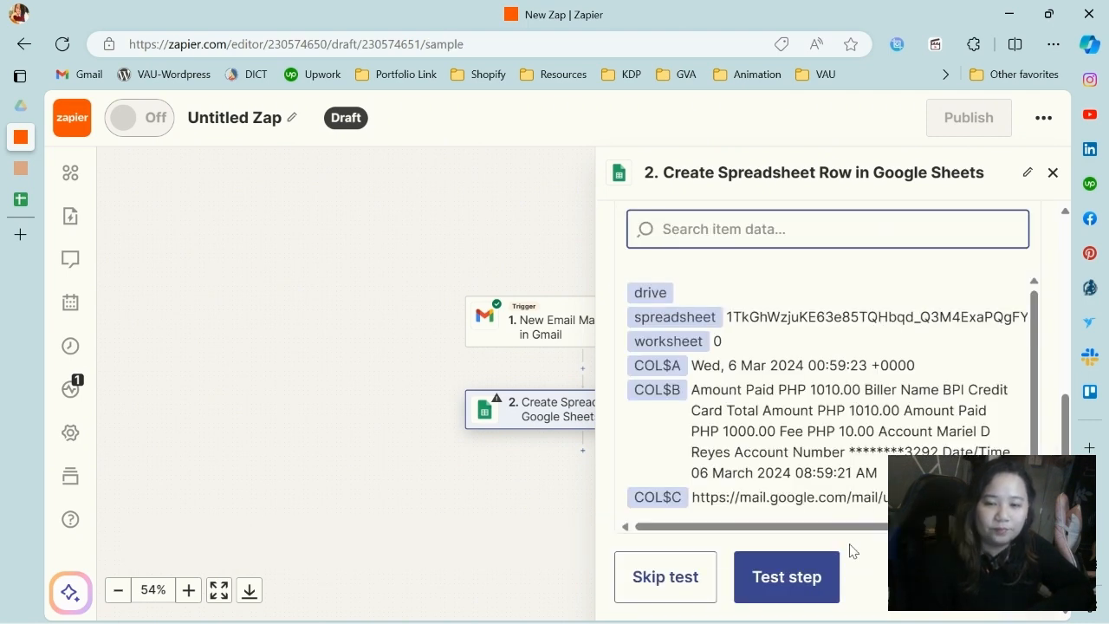
pyautogui.scroll(-1, 839, 323)
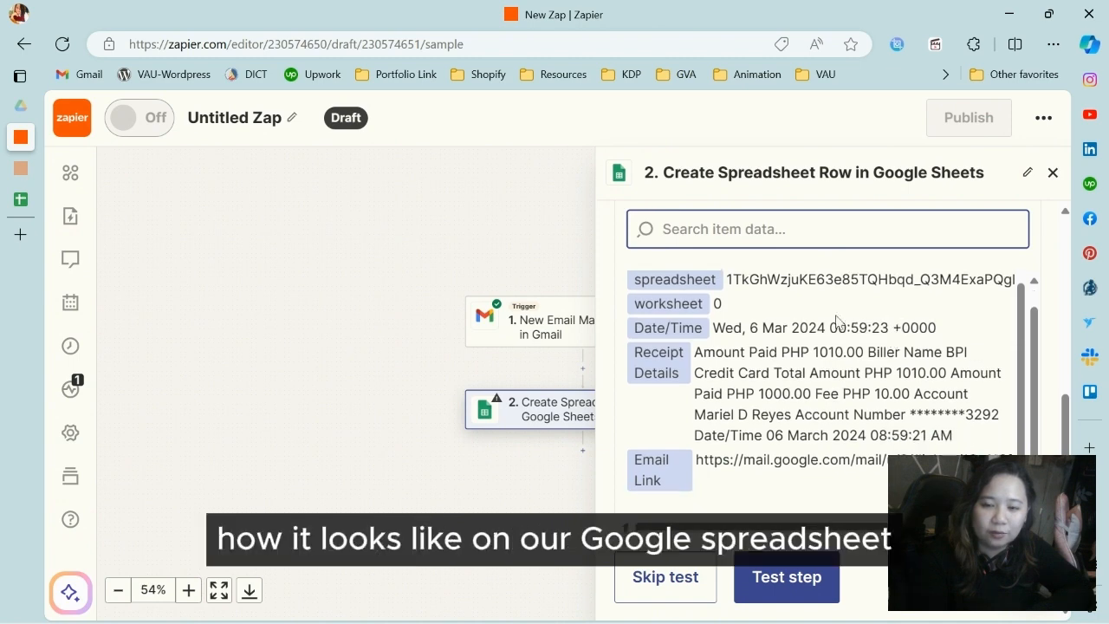
# Step: Review the mapped row data, test the Create Spreadsheet Row step, and examine the returned Date/Time, Receipt Details and Email Link values
pyautogui.scroll(1, 825, 342)
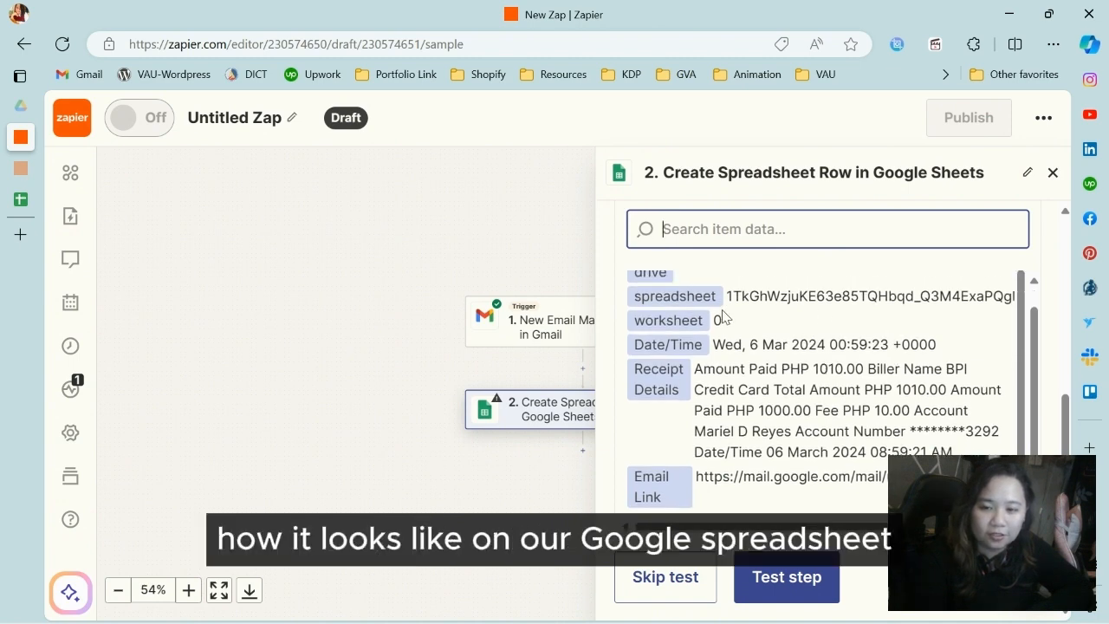
pyautogui.scroll(-1, 727, 322)
pyautogui.scroll(1, 842, 342)
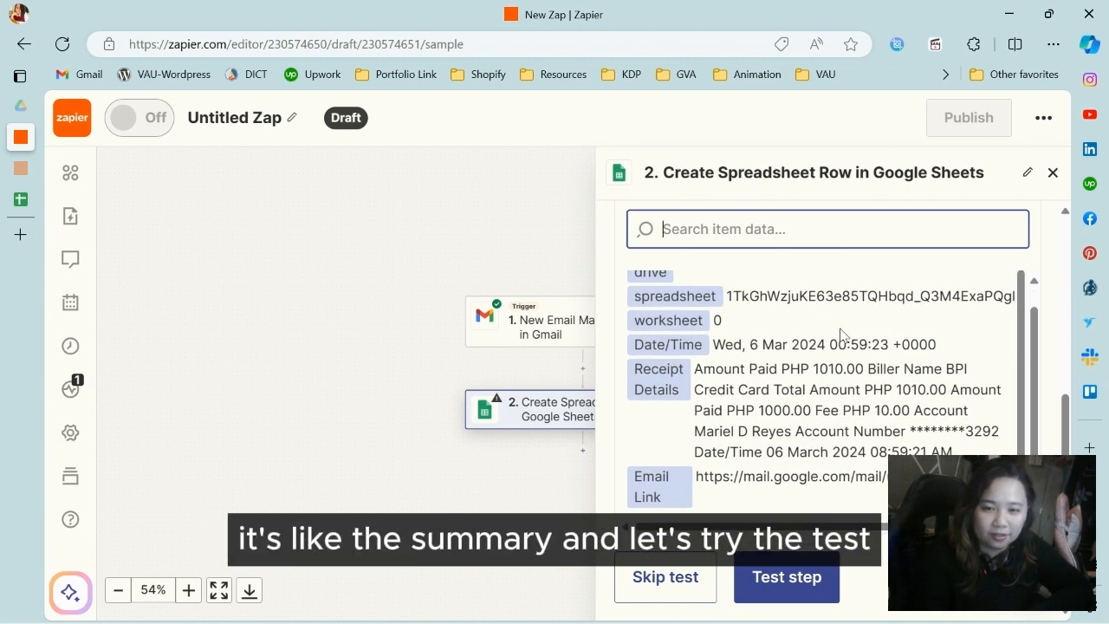
pyautogui.scroll(-1, 841, 332)
pyautogui.click(790, 576)
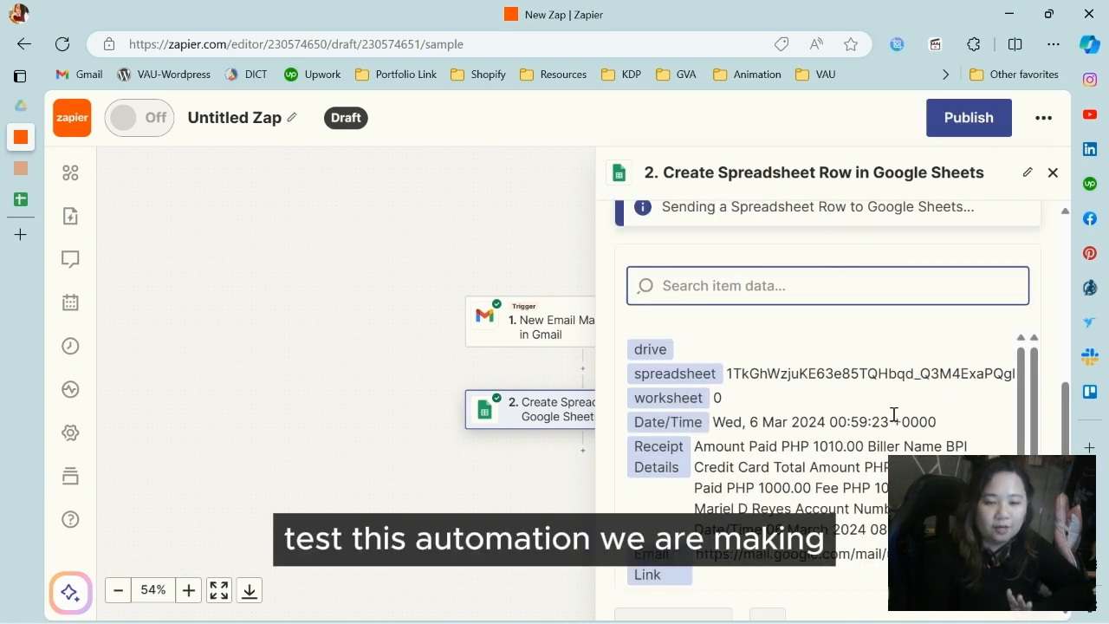
pyautogui.scroll(-1, 827, 407)
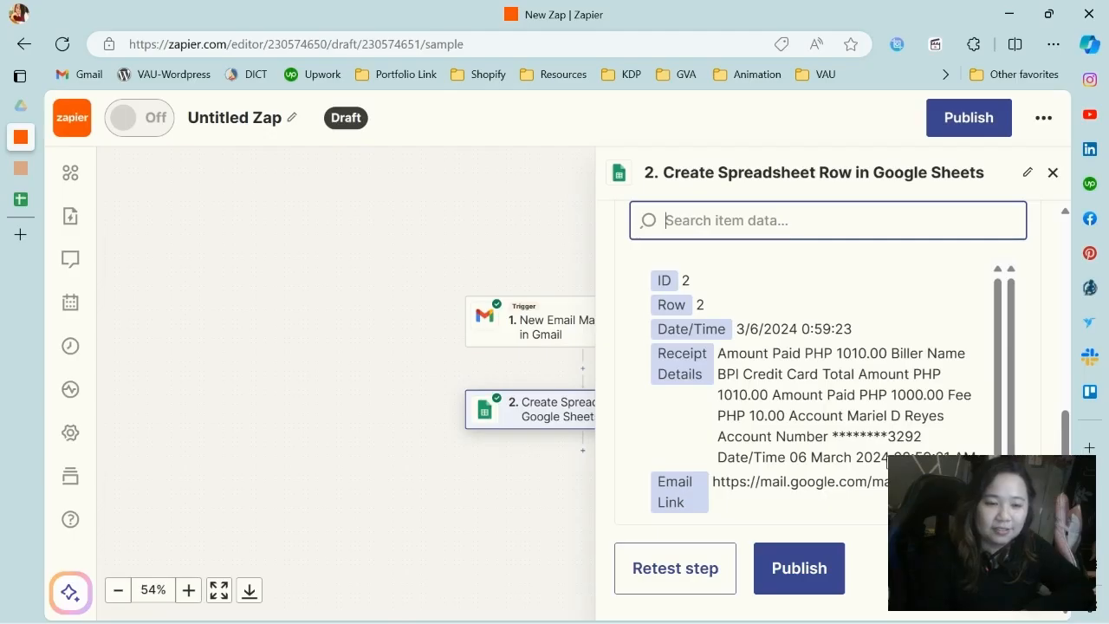
pyautogui.scroll(-1, 887, 460)
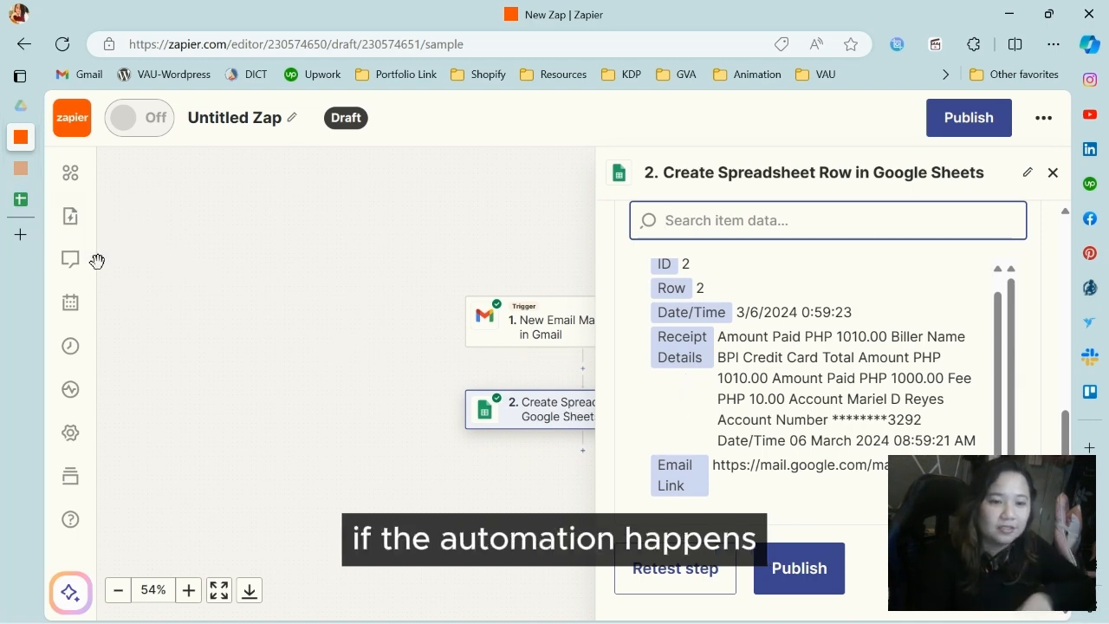
# Step: Switch to the Gcash Bills Payment Summary 2024 spreadsheet and check the first data row of the Receipt sheet for the test entry
pyautogui.click(20, 199)
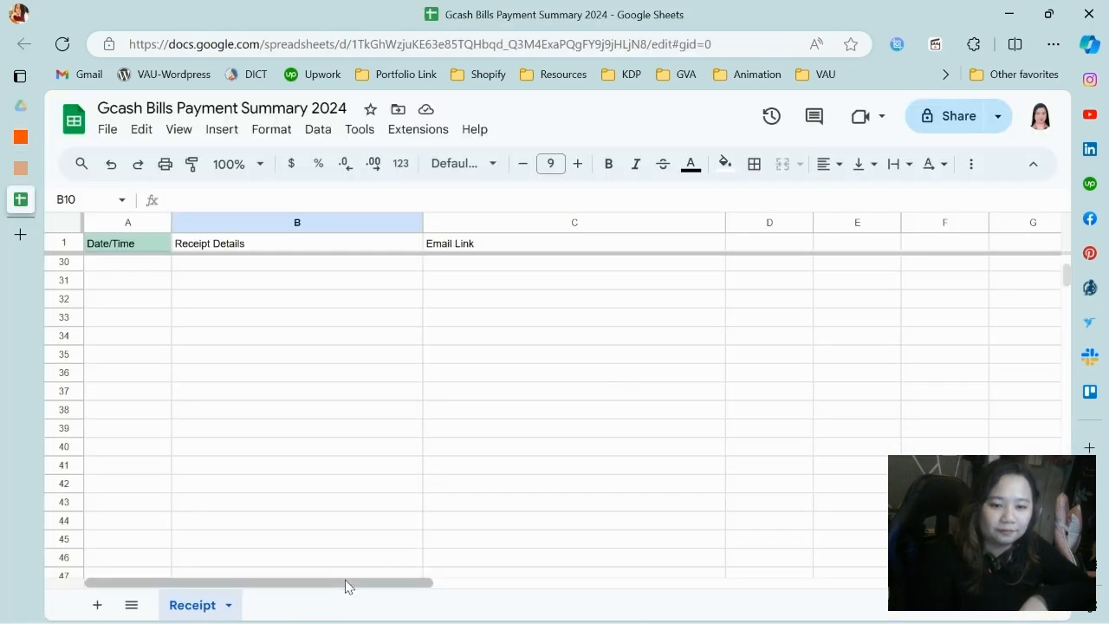
pyautogui.click(232, 377)
pyautogui.scroll(10, 235, 368)
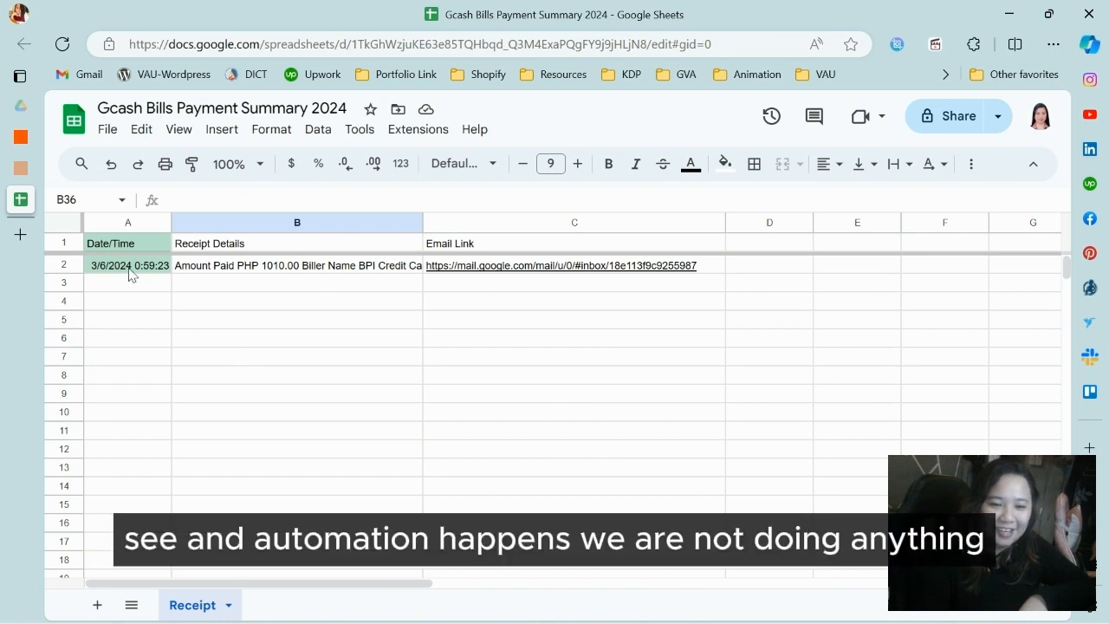
pyautogui.click(164, 324)
pyautogui.click(351, 342)
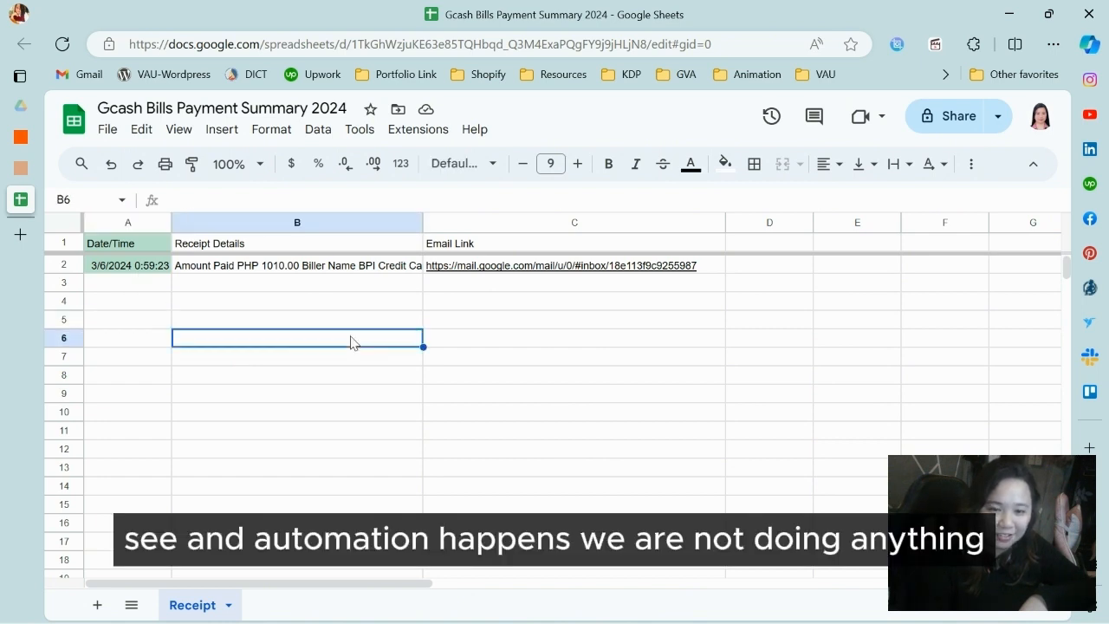
pyautogui.click(577, 327)
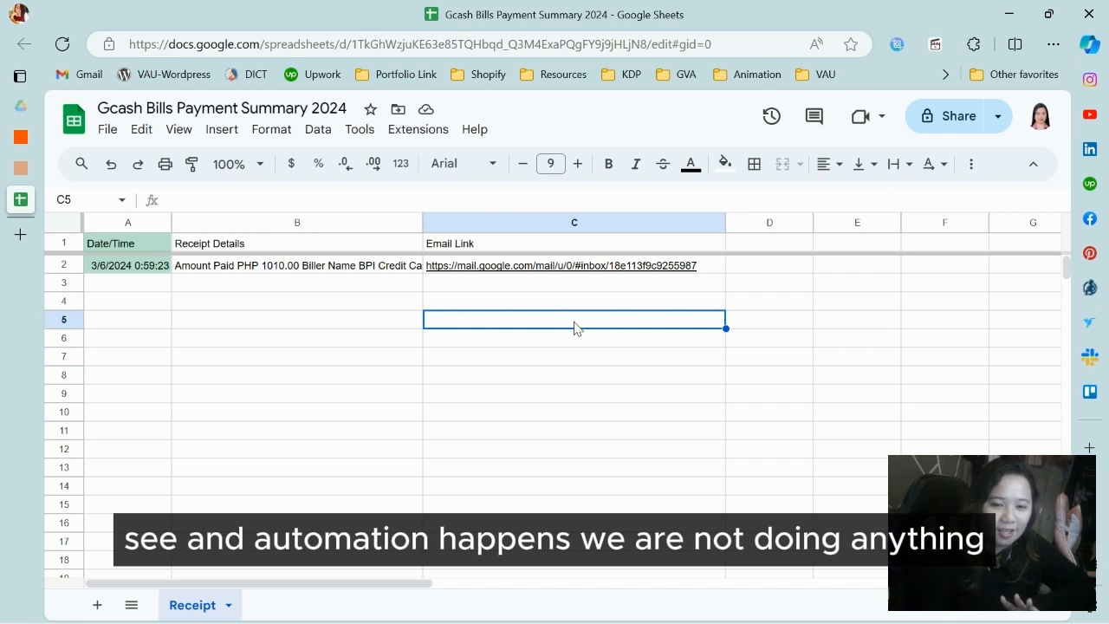